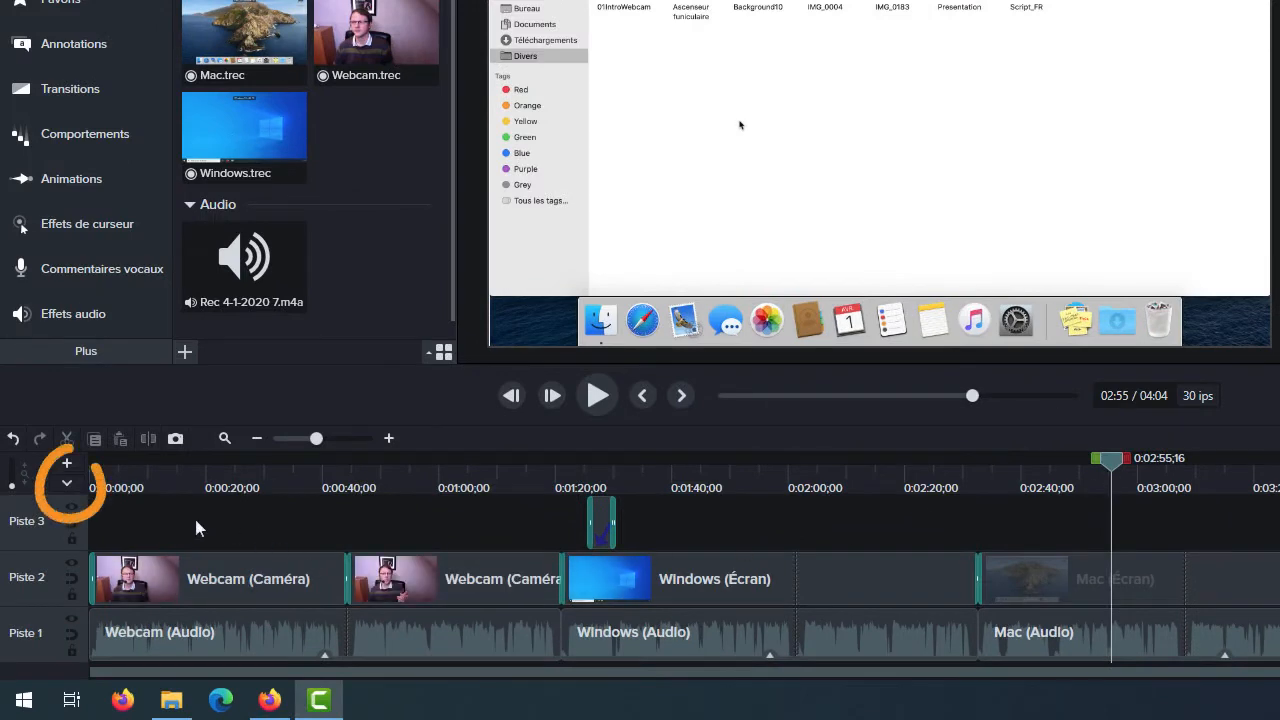
- Show the quiz and marker track above the timeline and switch it to markers (Marque)
left_click(67, 485)
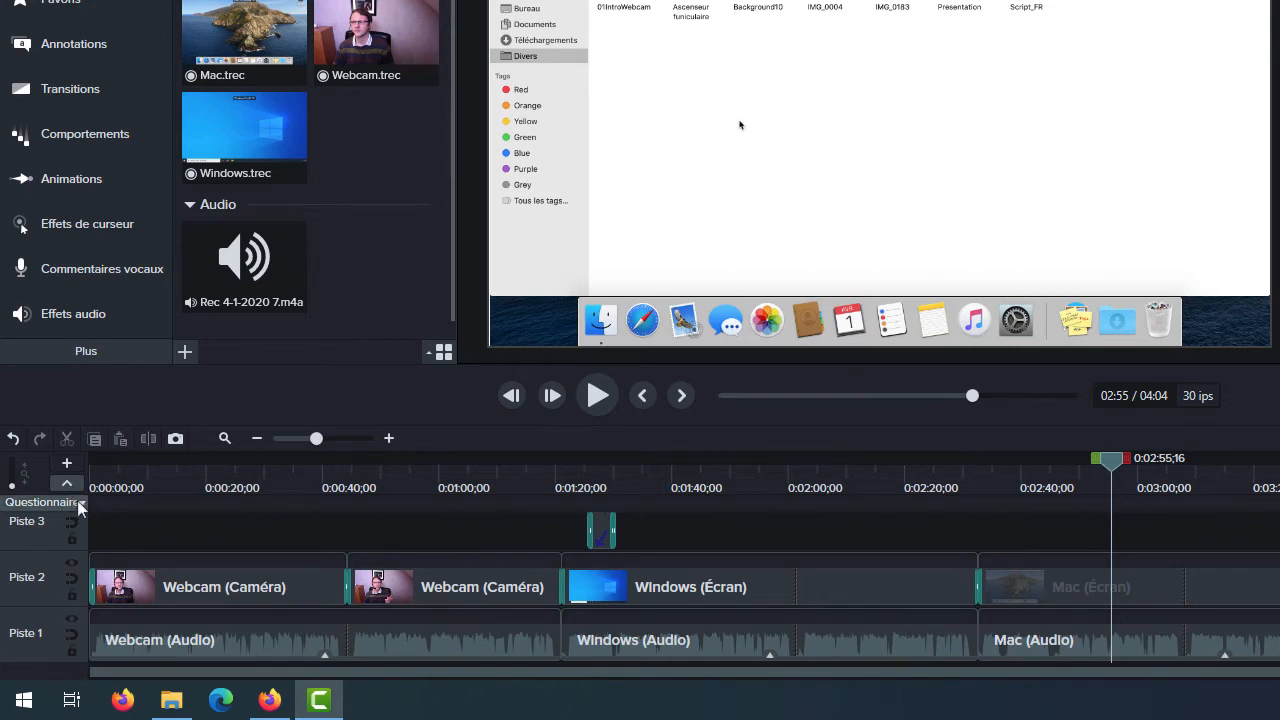
left_click(81, 503)
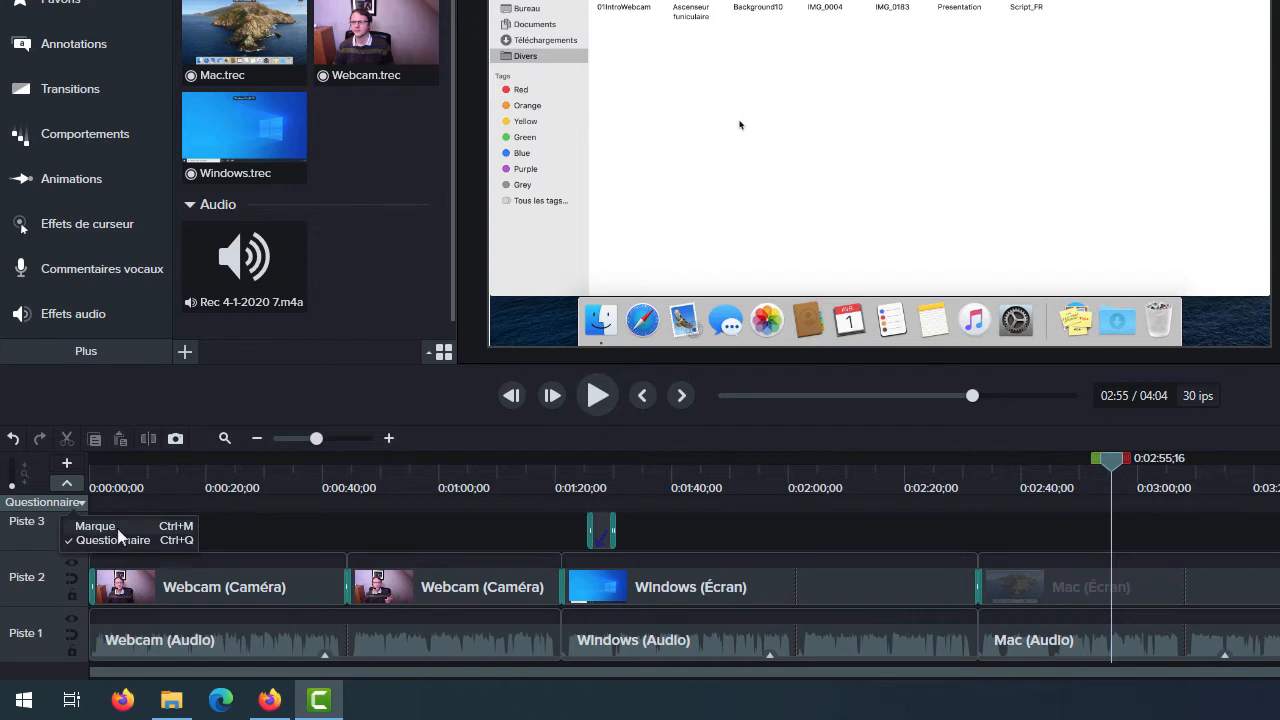
left_click(118, 530)
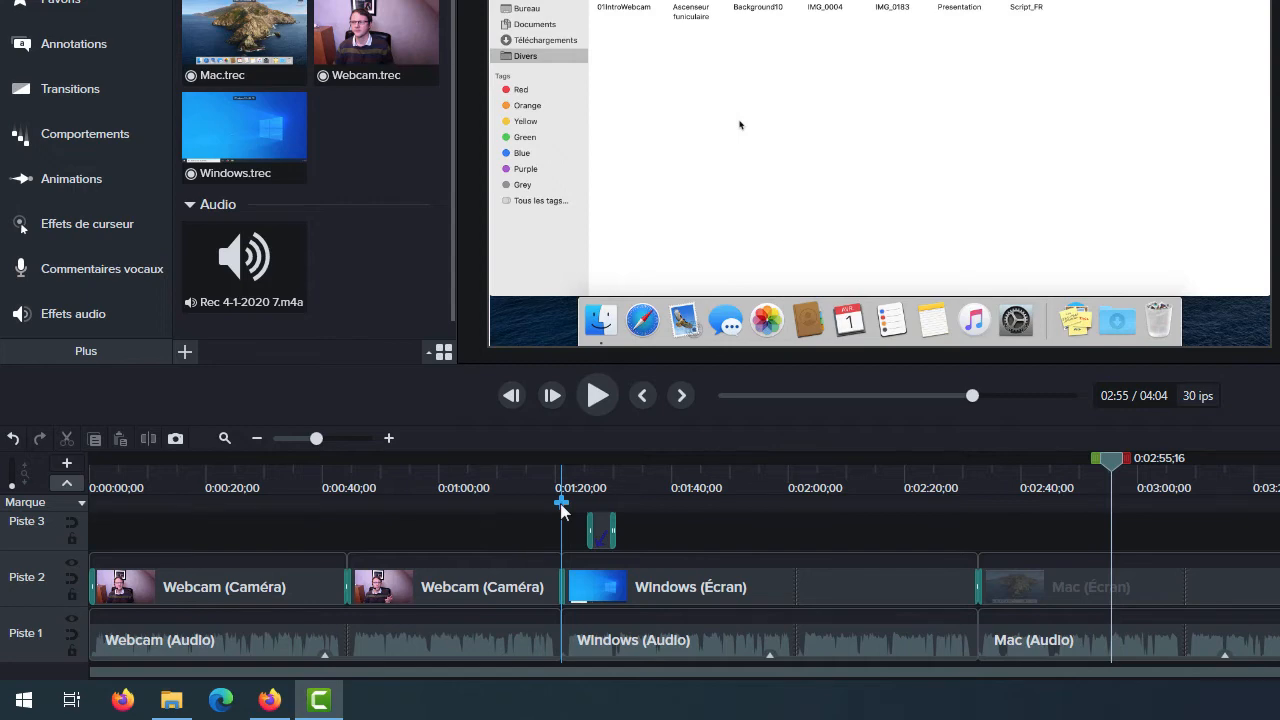
- Add timeline markers at the start of Windows (Écran), the start of Mac (Écran), the end of Mac (Écran) and the start of the video
left_click(561, 505)
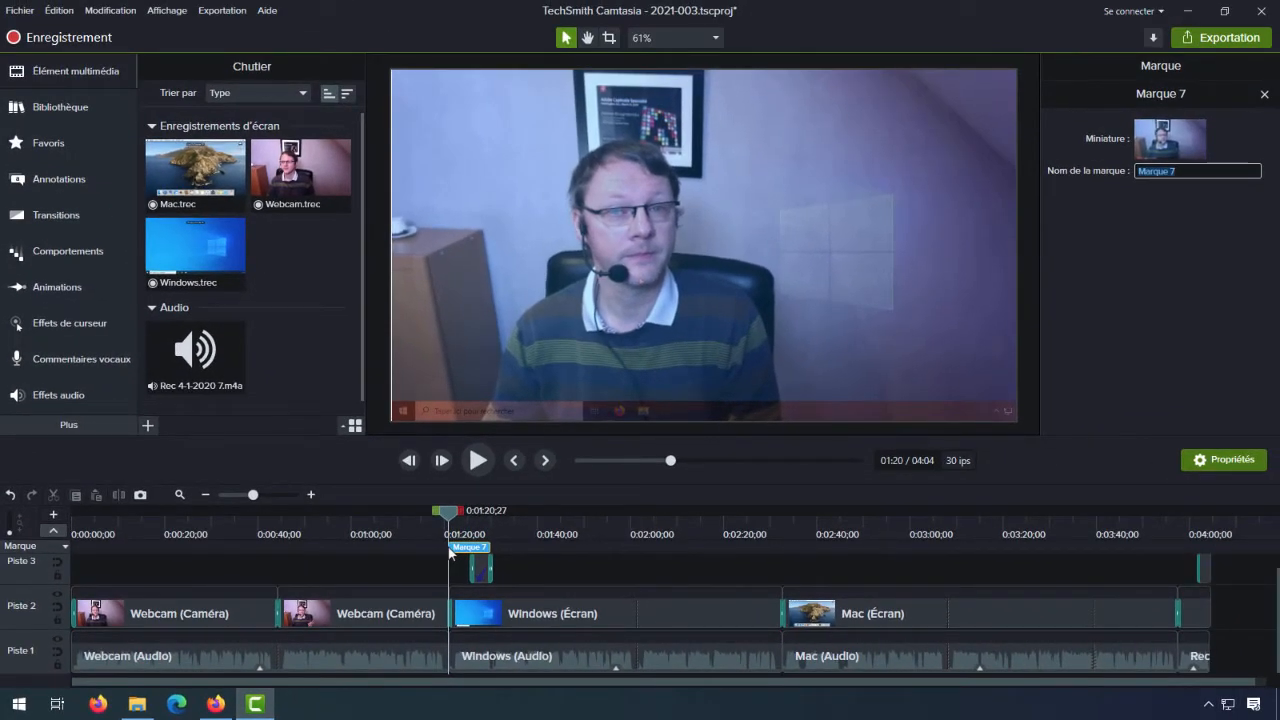
left_click(782, 543)
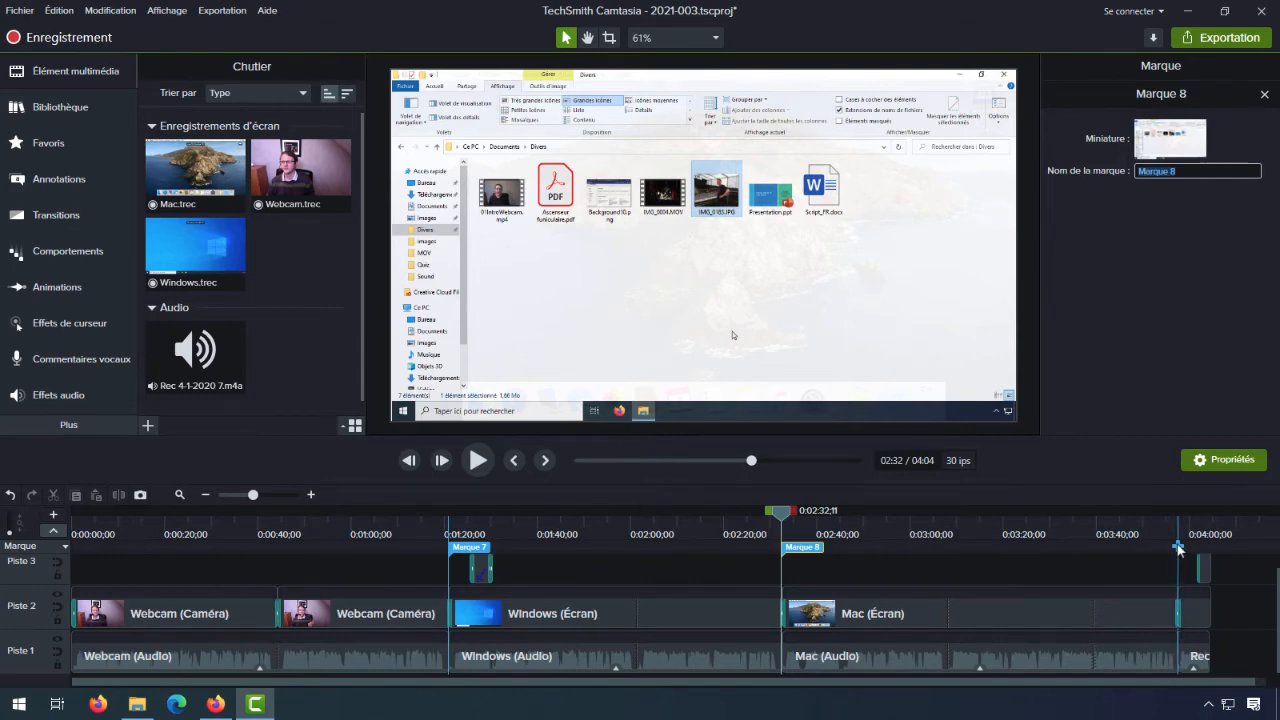
left_click(1178, 546)
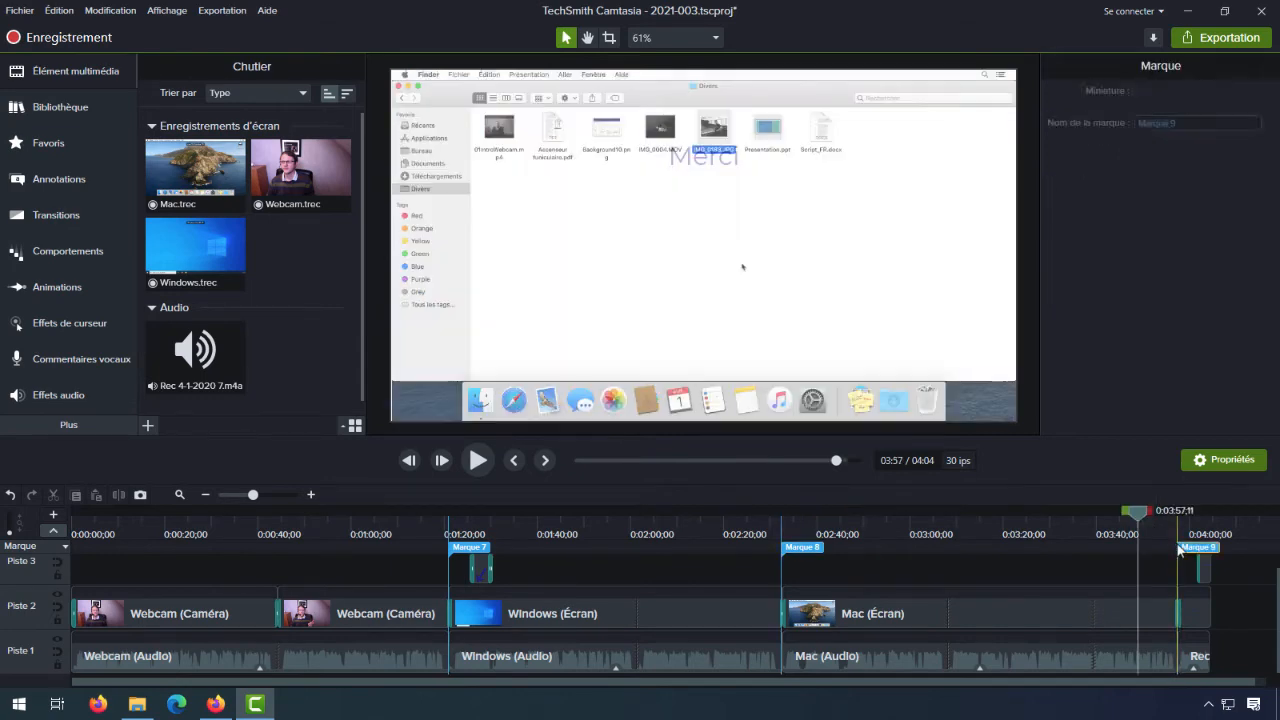
left_click(76, 547)
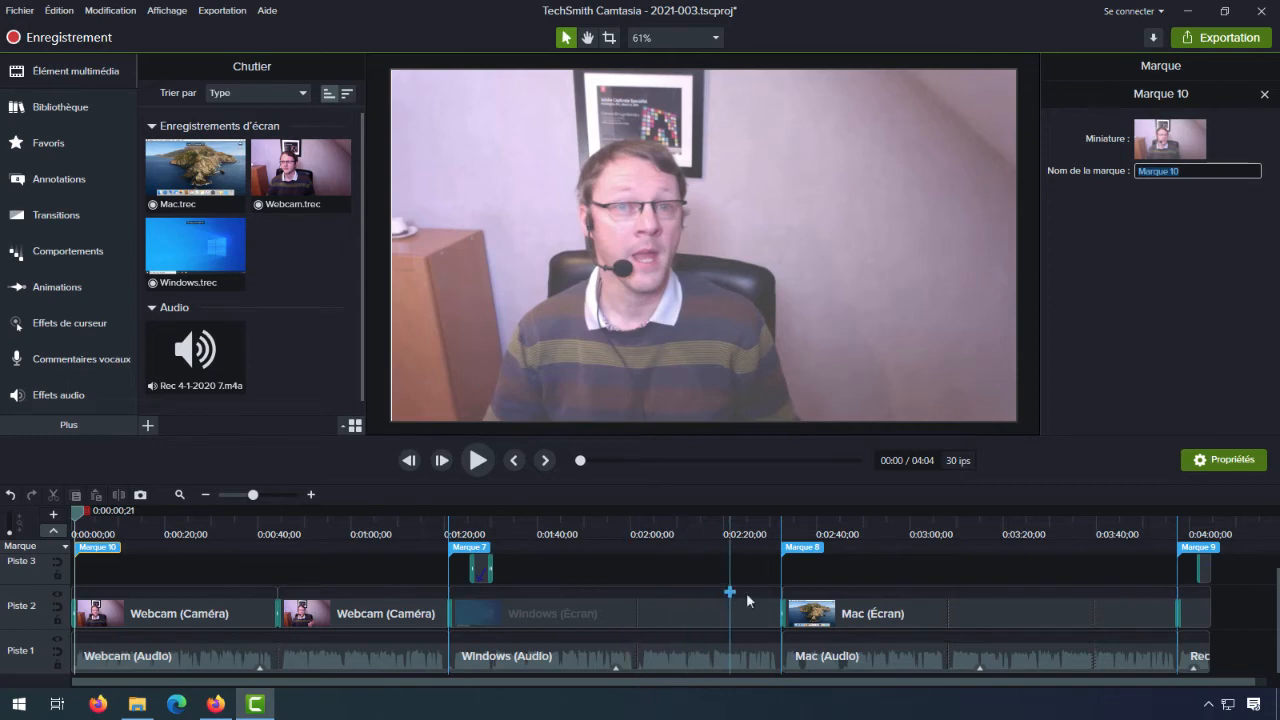
- Add media markers to the Mac (Écran) clip at about 2:49 and 3:20, and move the clip away along Piste 2 and back
left_click(862, 593)
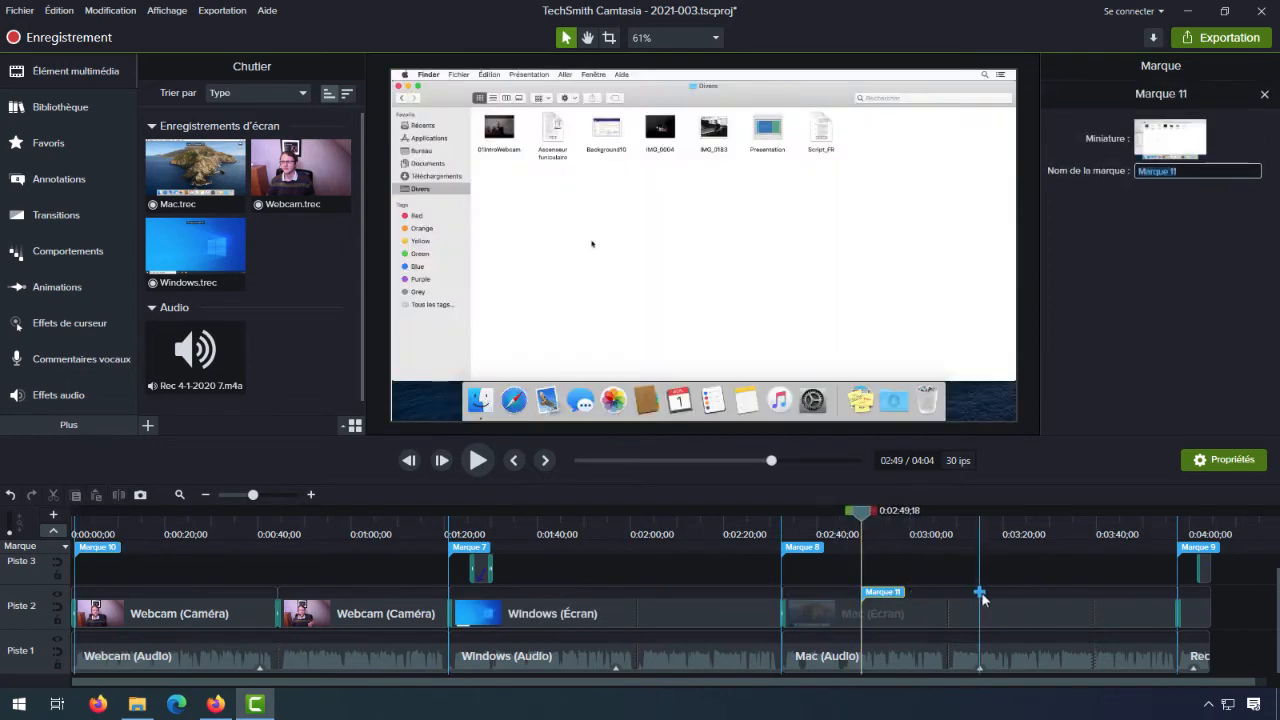
left_click(1006, 594)
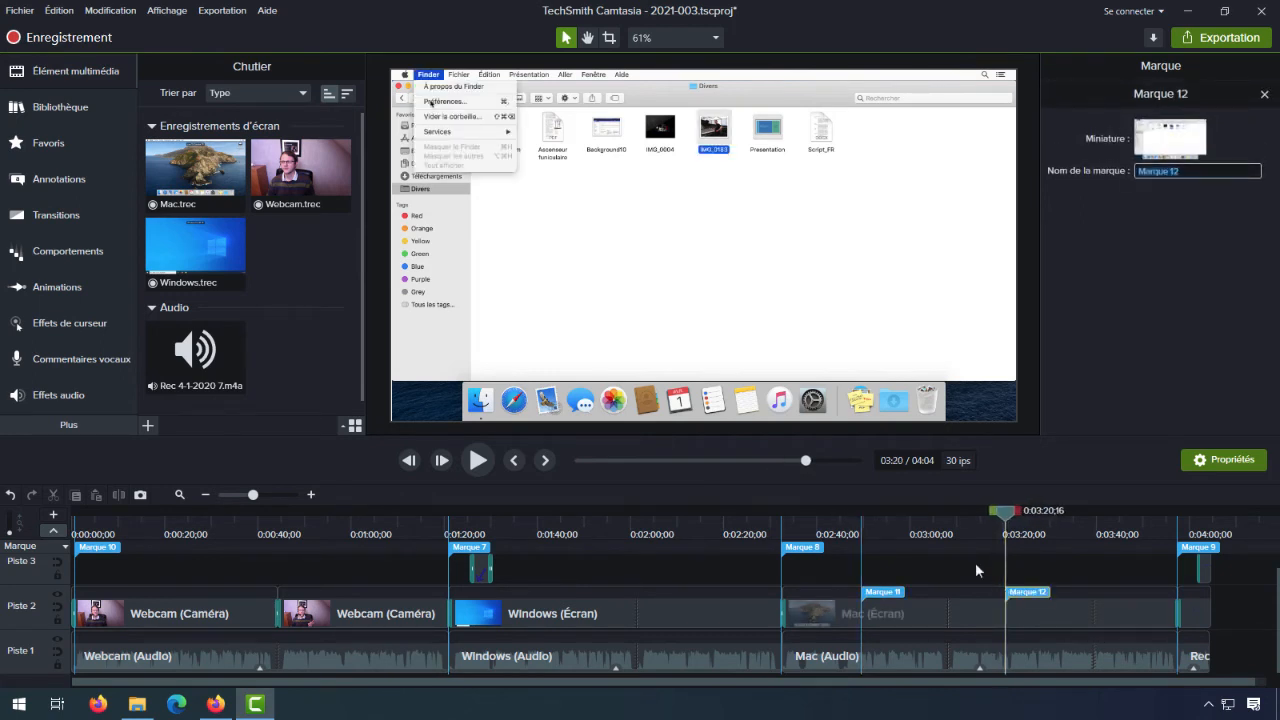
left_click(210, 494)
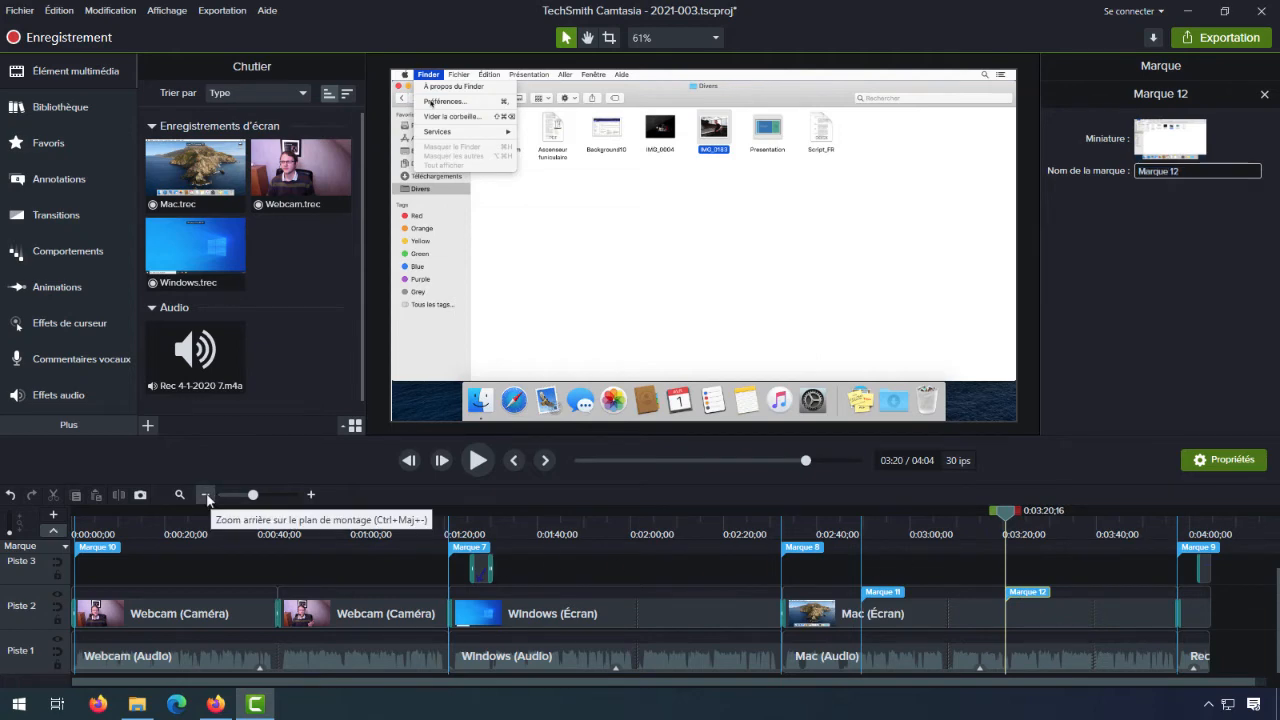
left_click_drag(467, 622, 865, 596)
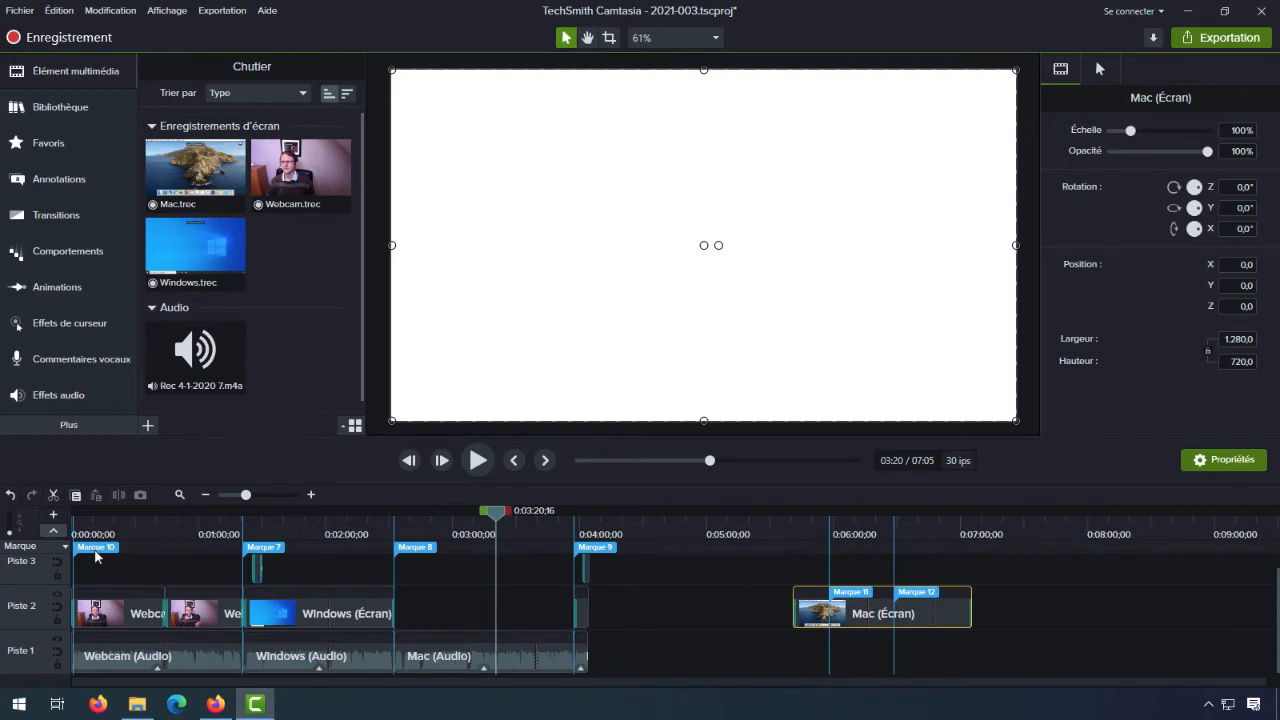
left_click_drag(869, 611, 530, 597)
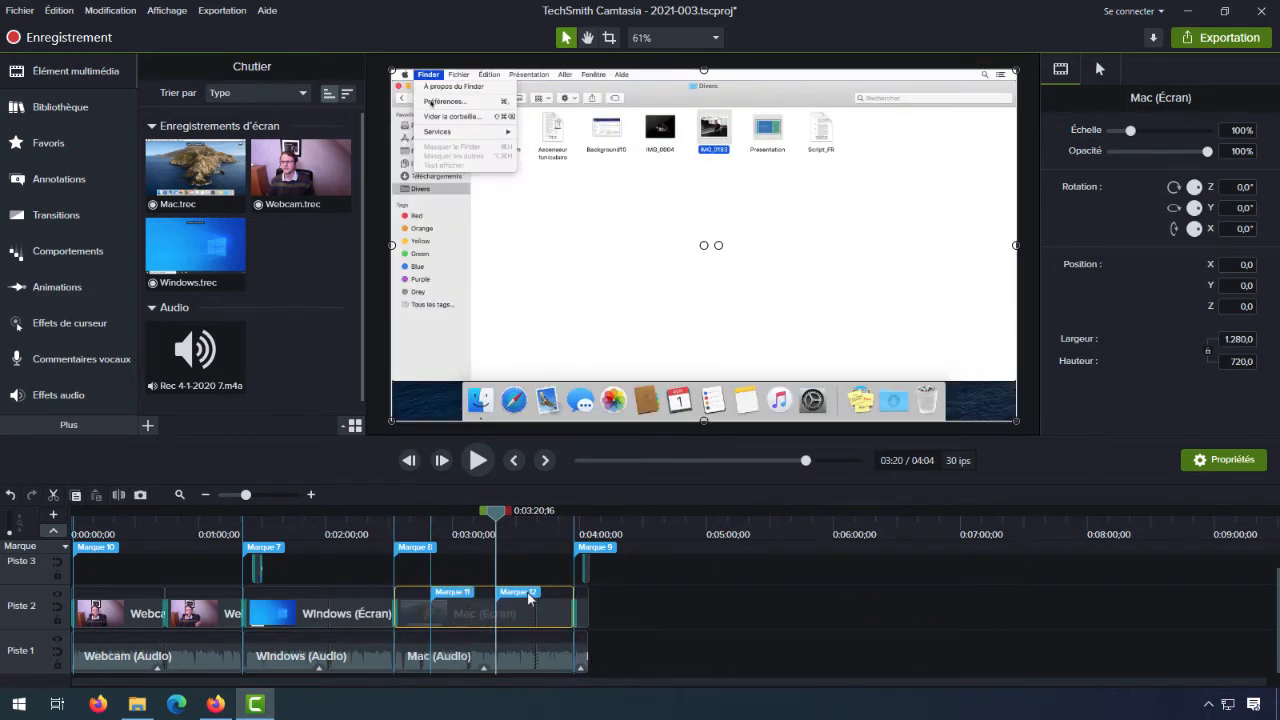
- Delete both media markers, Marque 12 and Marque 11, from the Mac (Écran) clip
left_click(530, 597)
right_click(540, 598)
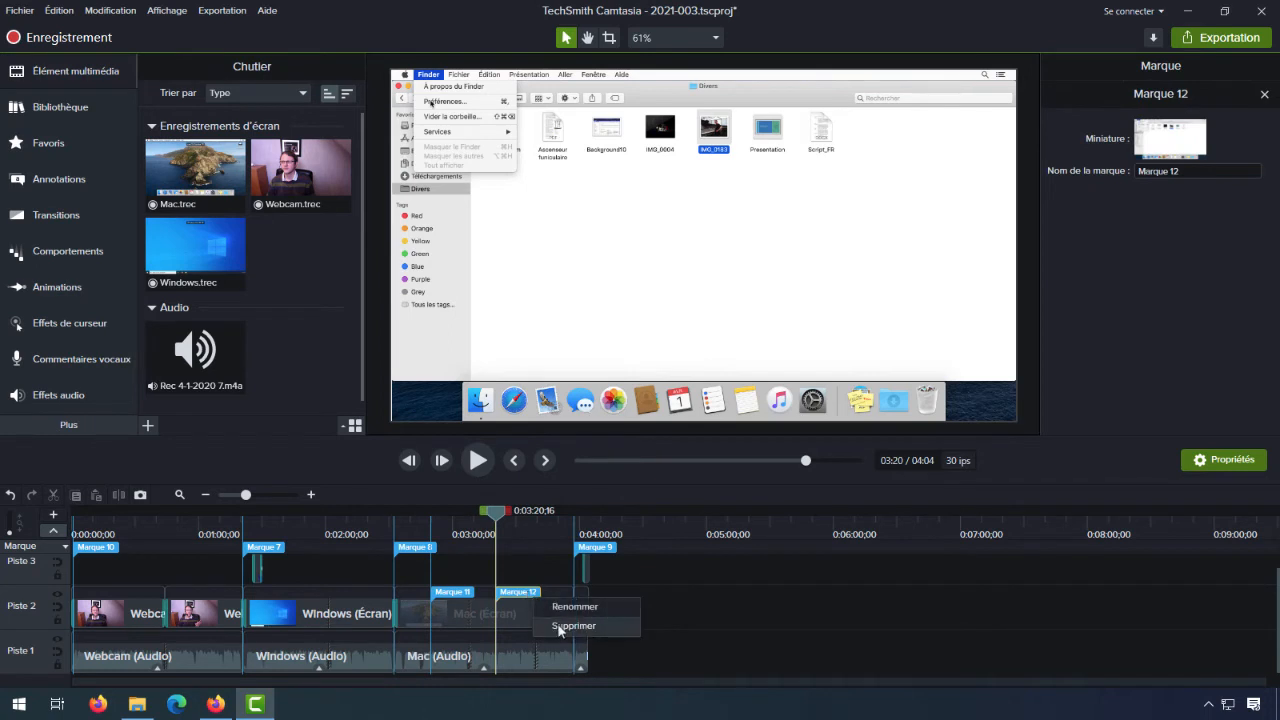
left_click(560, 626)
left_click(460, 597)
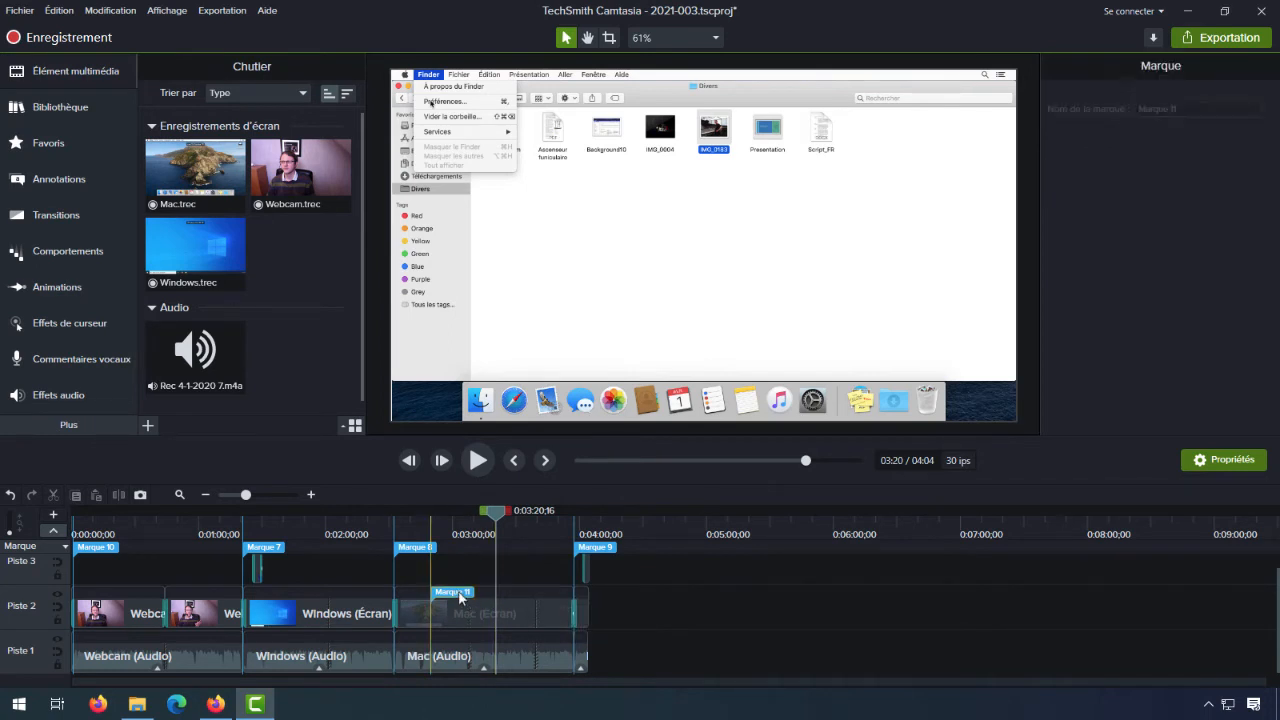
right_click(460, 597)
left_click(486, 624)
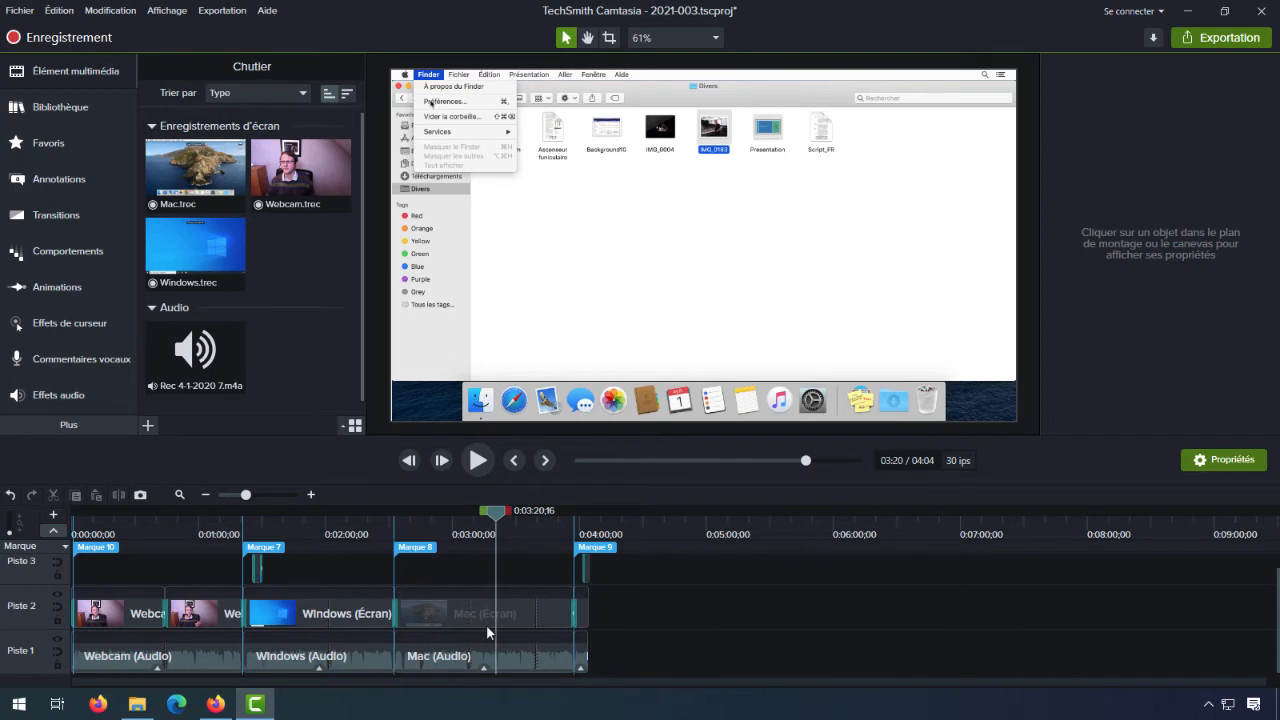
- Rename the marker at the start of the video as "Intro"
left_click(89, 552)
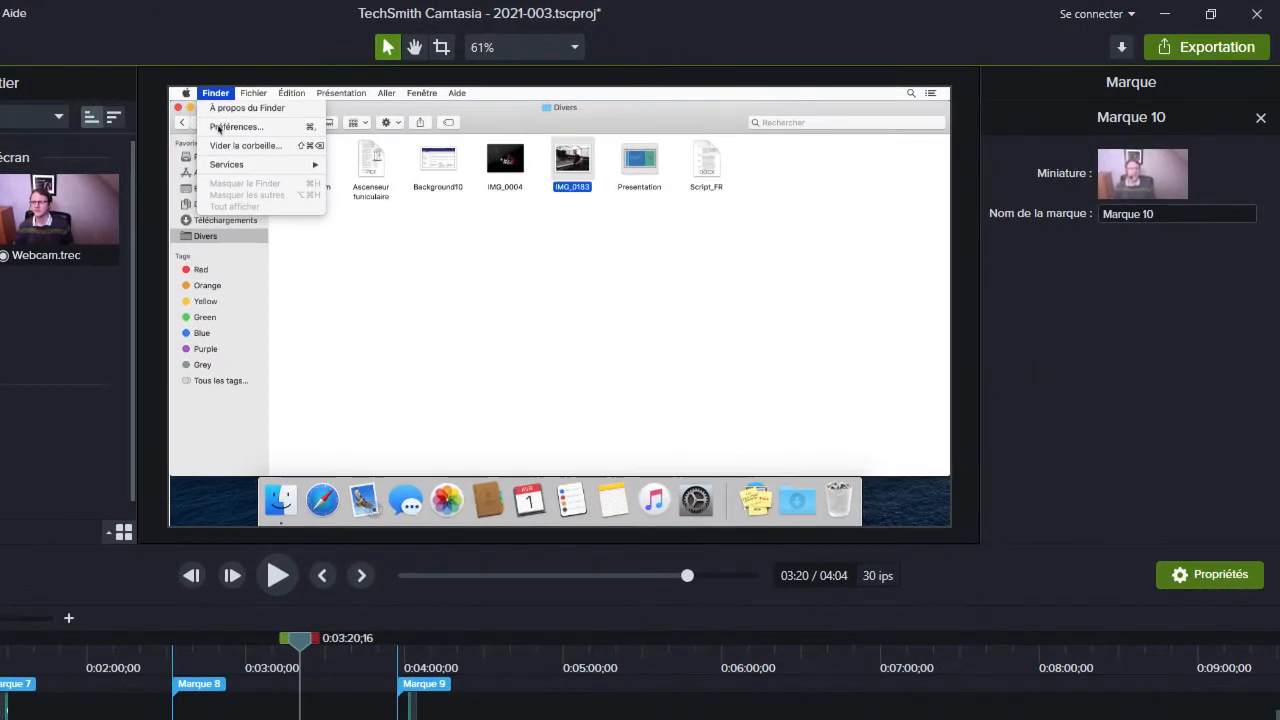
left_click(1164, 214)
left_click_drag(1103, 215, 1177, 215)
type("Intro")
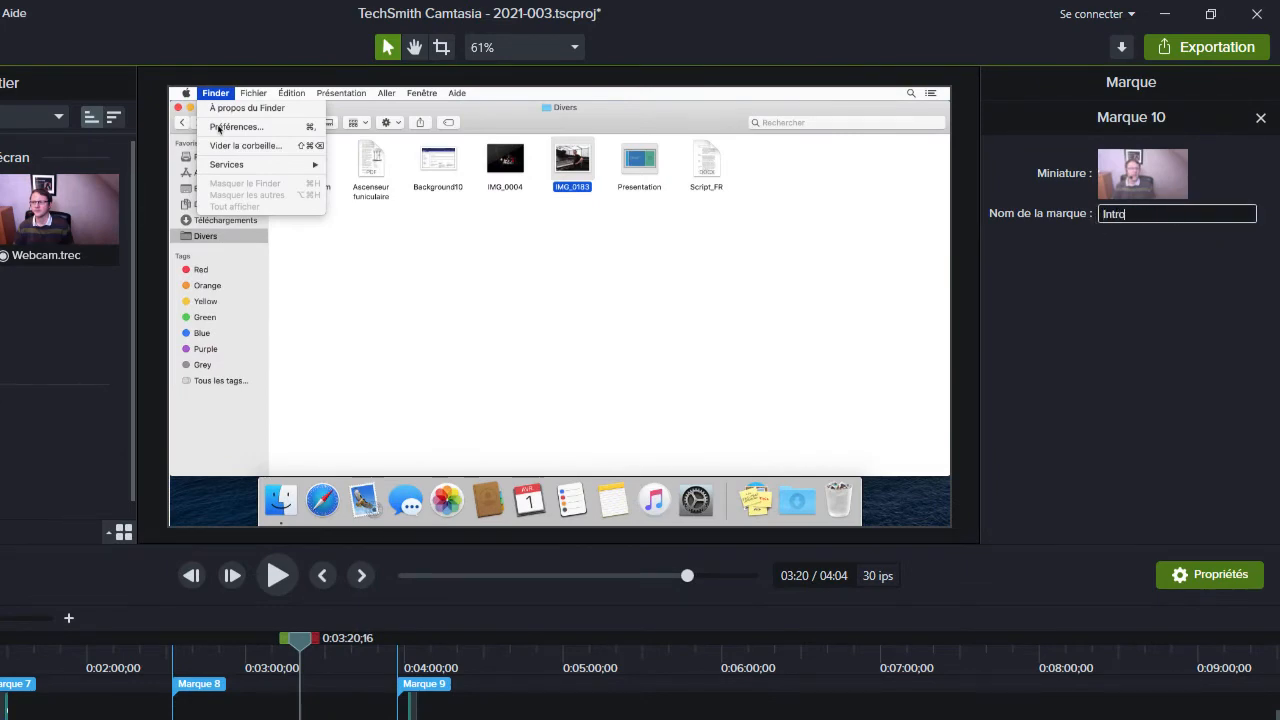
key("Return")
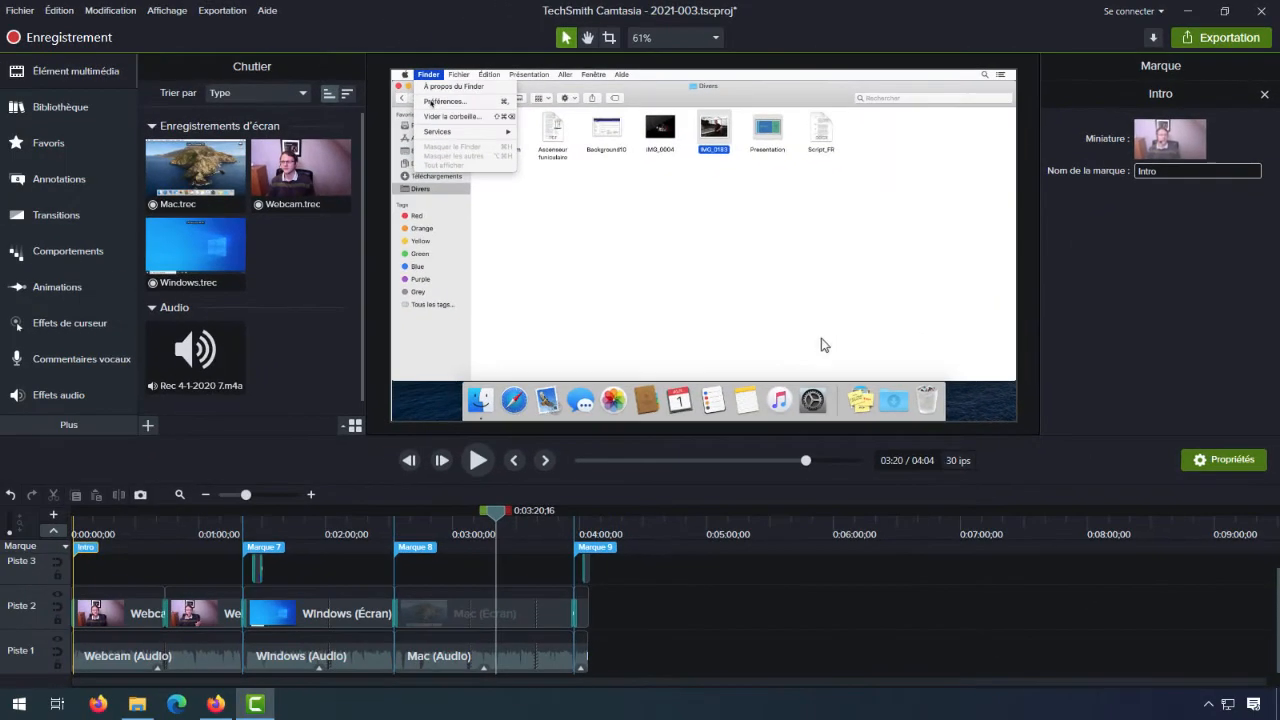
- Rename the marker at the start of the Windows (Écran) clip as "Sur Windows"
left_click(266, 547)
left_click(1197, 172)
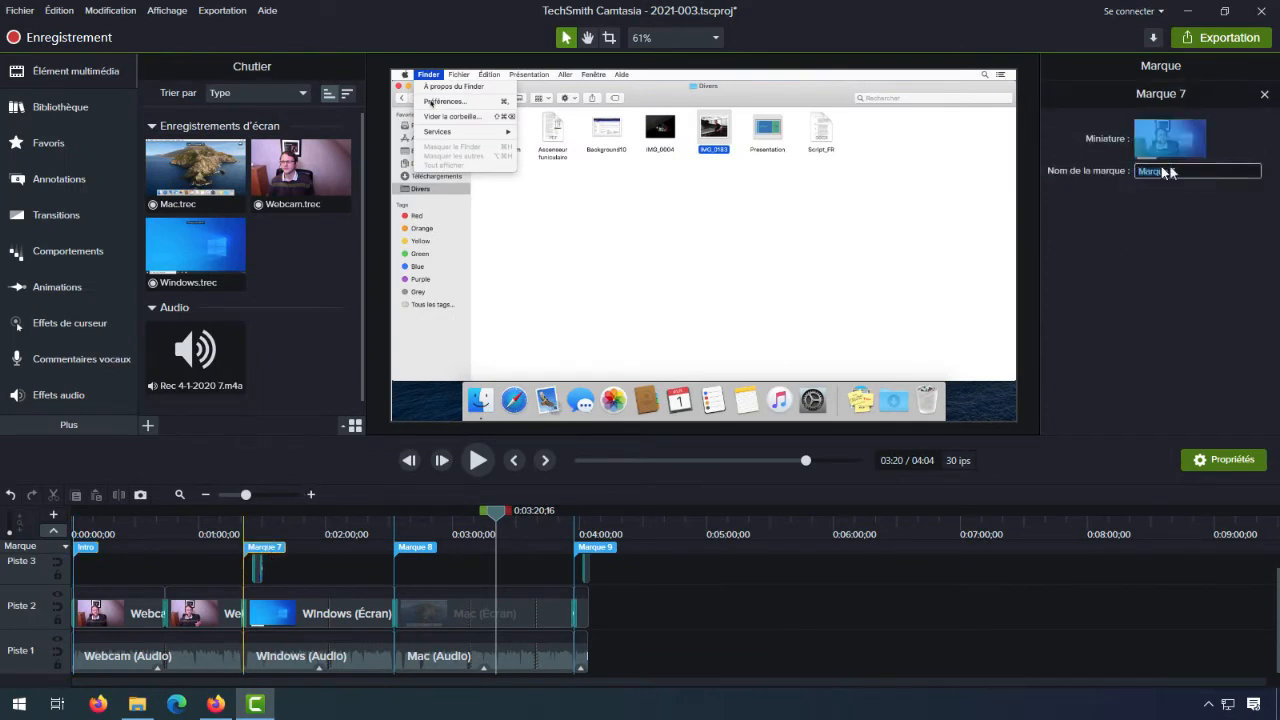
type("Sur Windows")
key("Return")
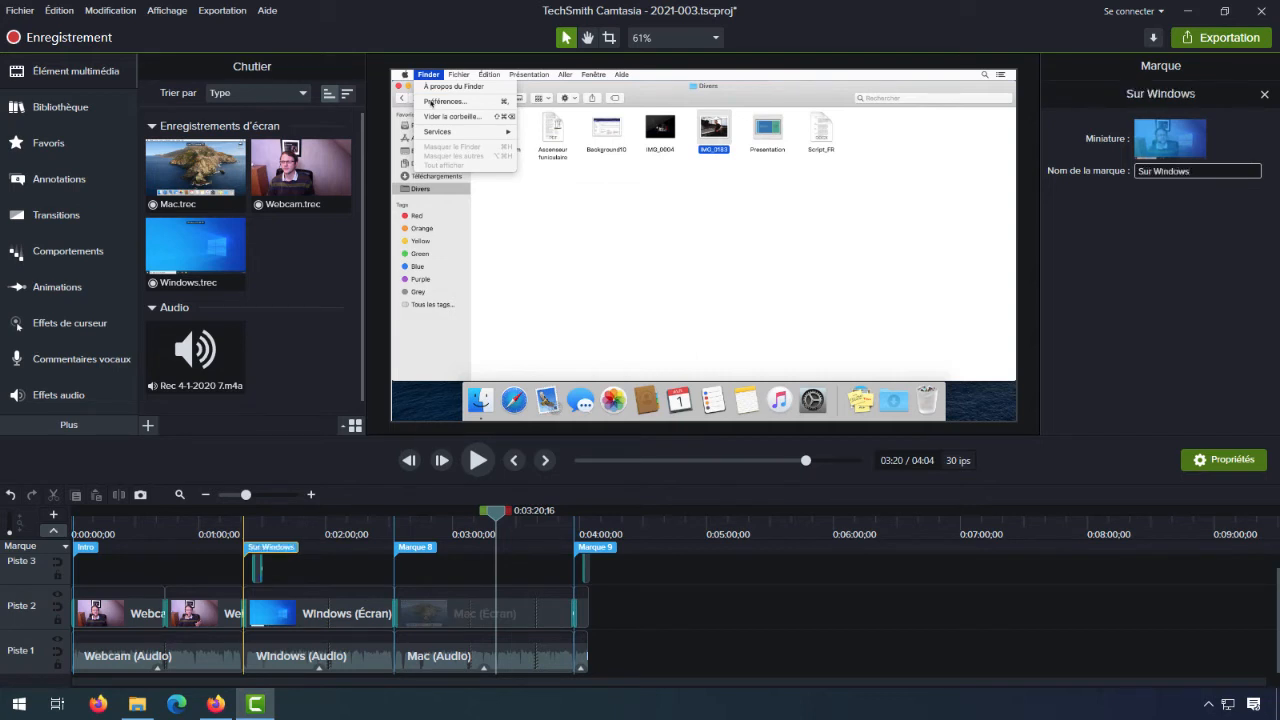
- Rename the marker at the start of the Mac (Écran) clip as "Sur Mac"
left_click(421, 548)
left_click(1188, 170)
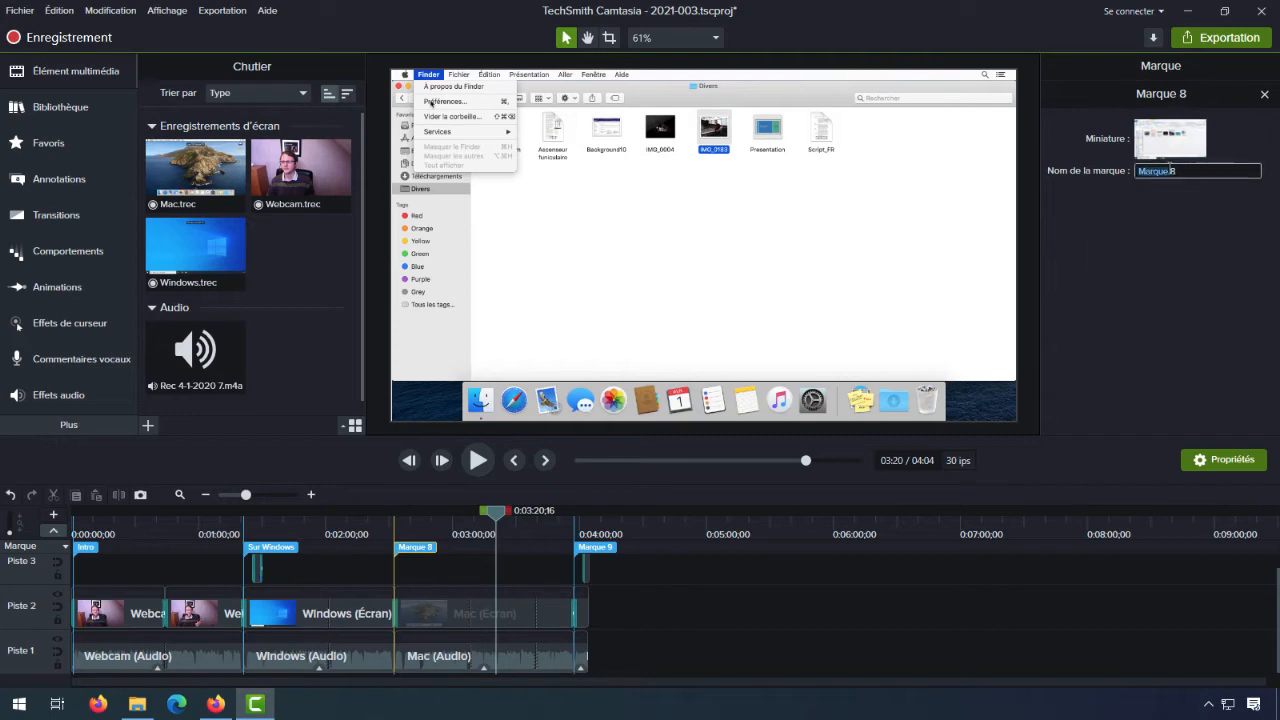
type("Sur Mac")
key("Return")
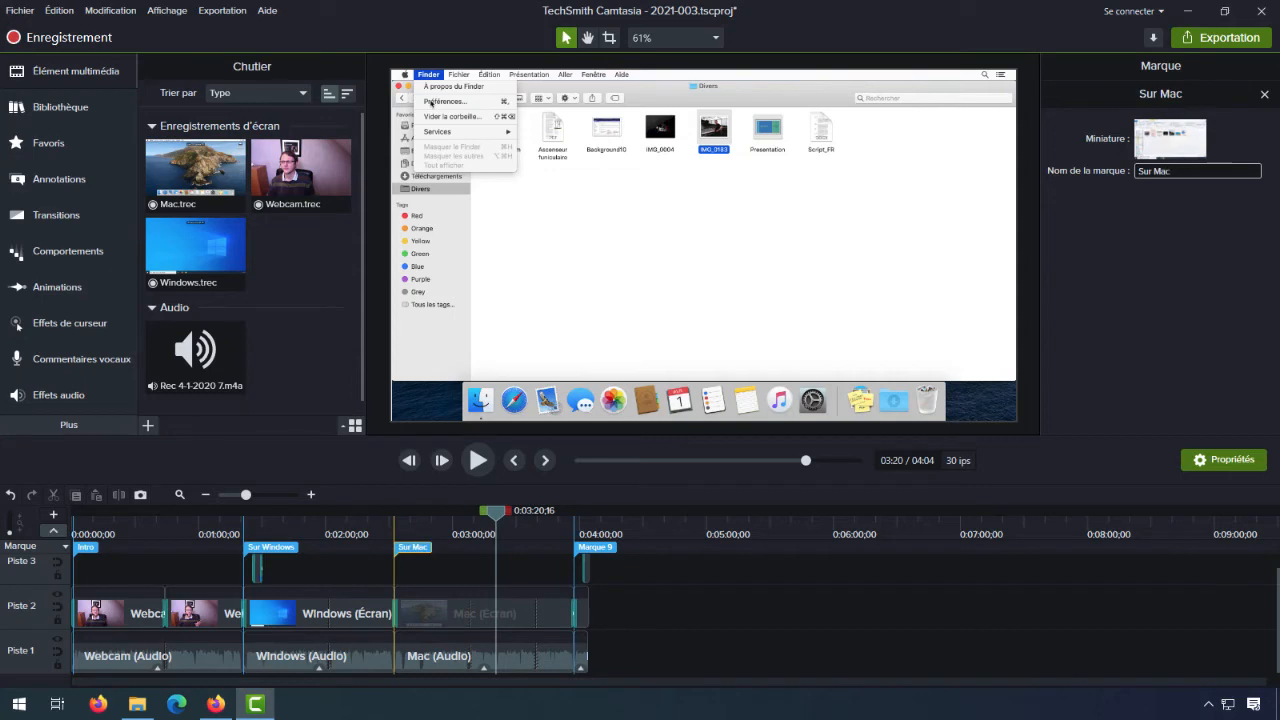
- Rename the marker at the end of the Mac (Écran) clip as "Final"
left_click(587, 550)
left_click(1190, 171)
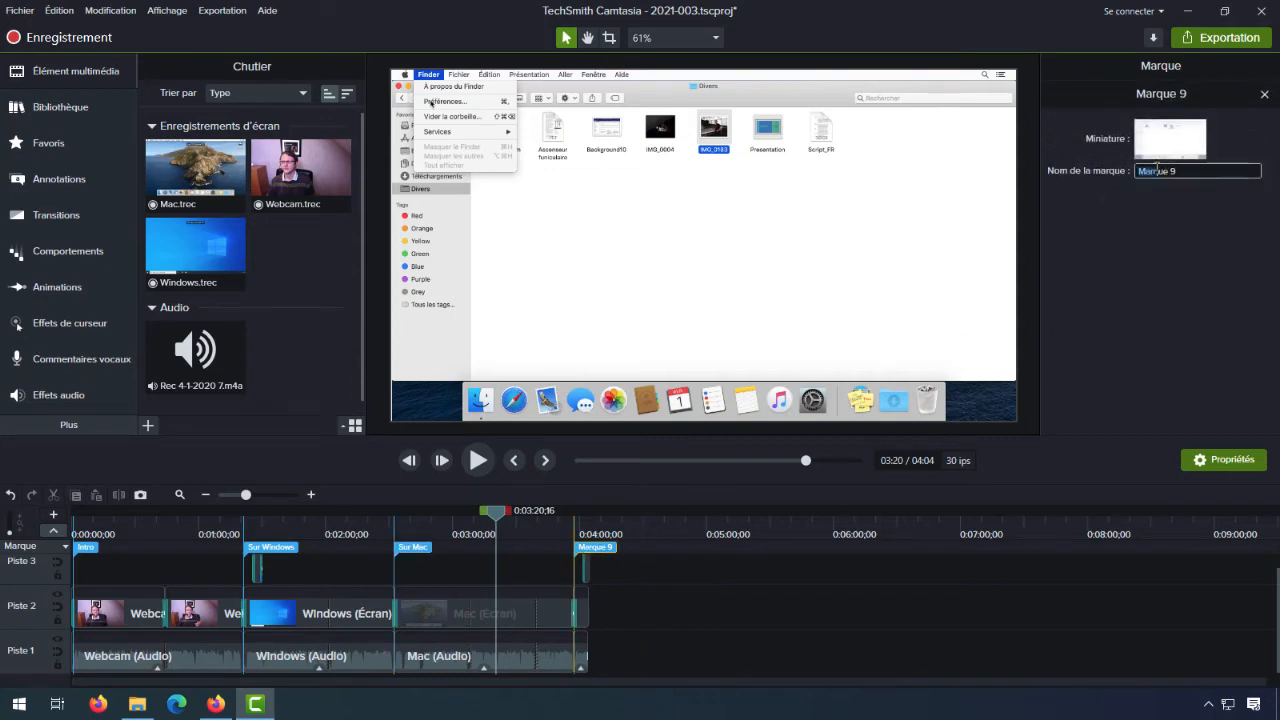
type("Final")
key("Return")
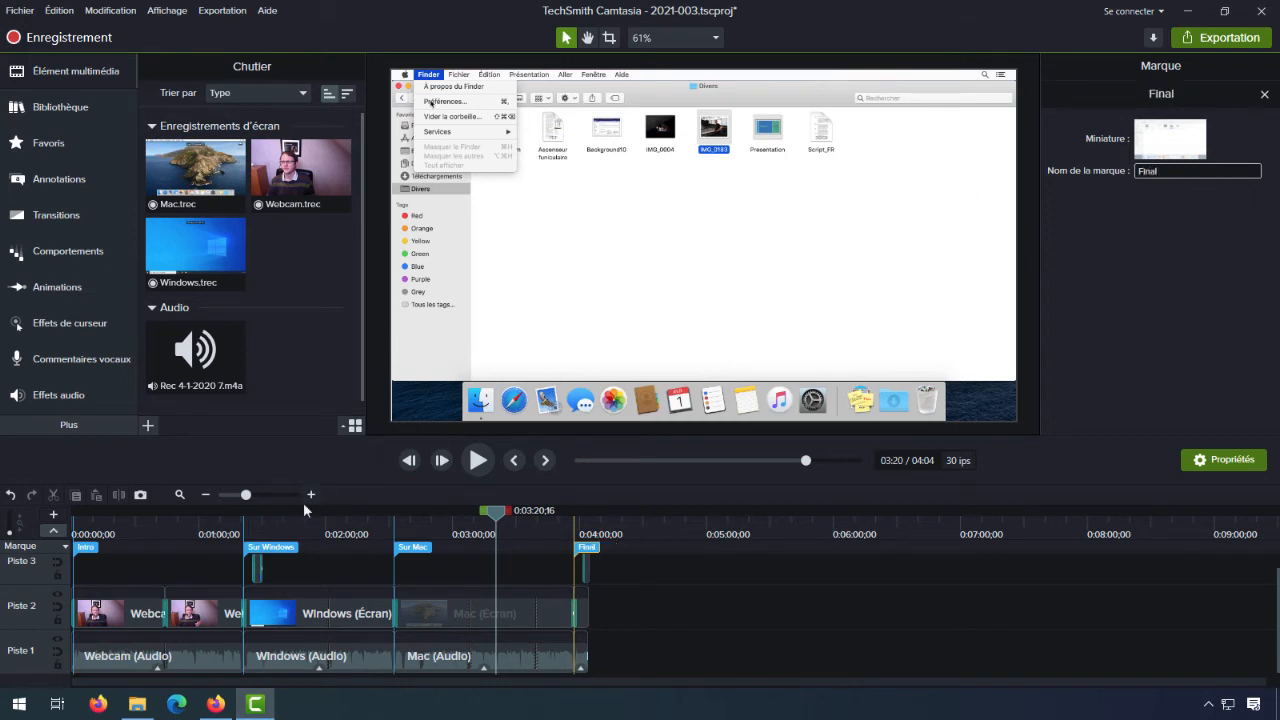
- Fine-tune the Sur Windows marker's position on the transition leading into the Windows (Écran) clip
left_click(254, 524)
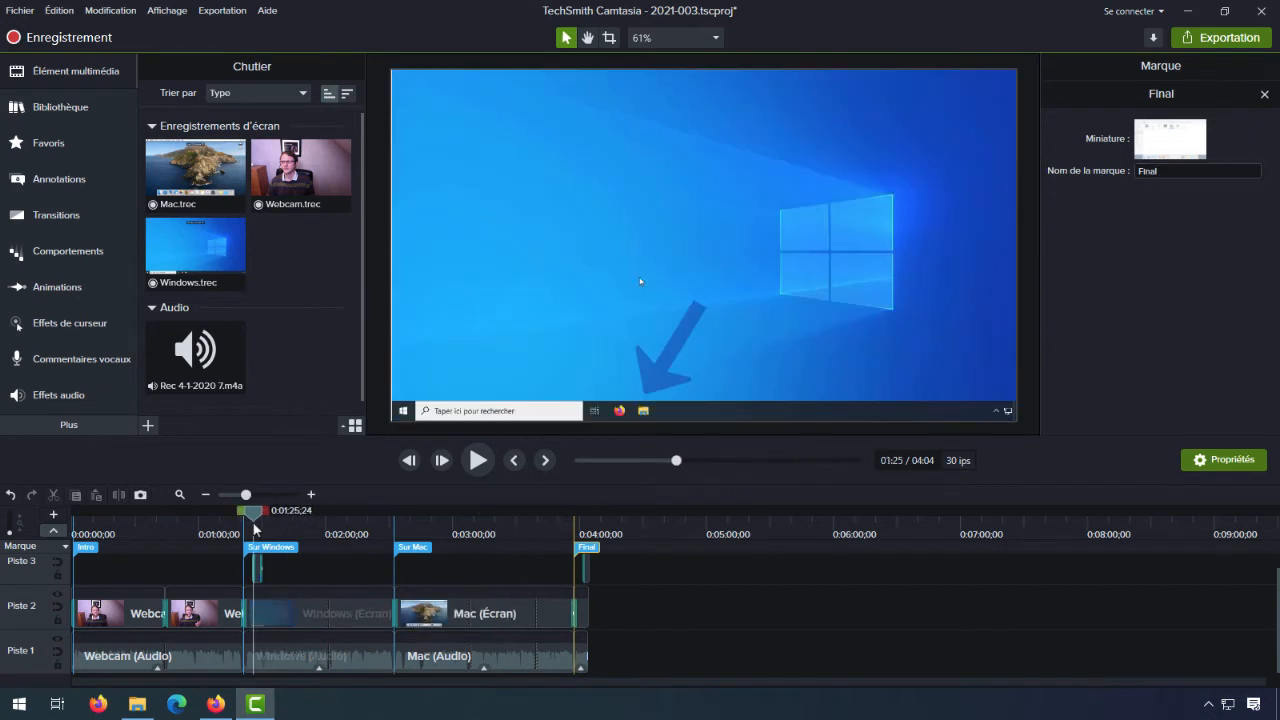
left_click(311, 494)
left_click(311, 494)
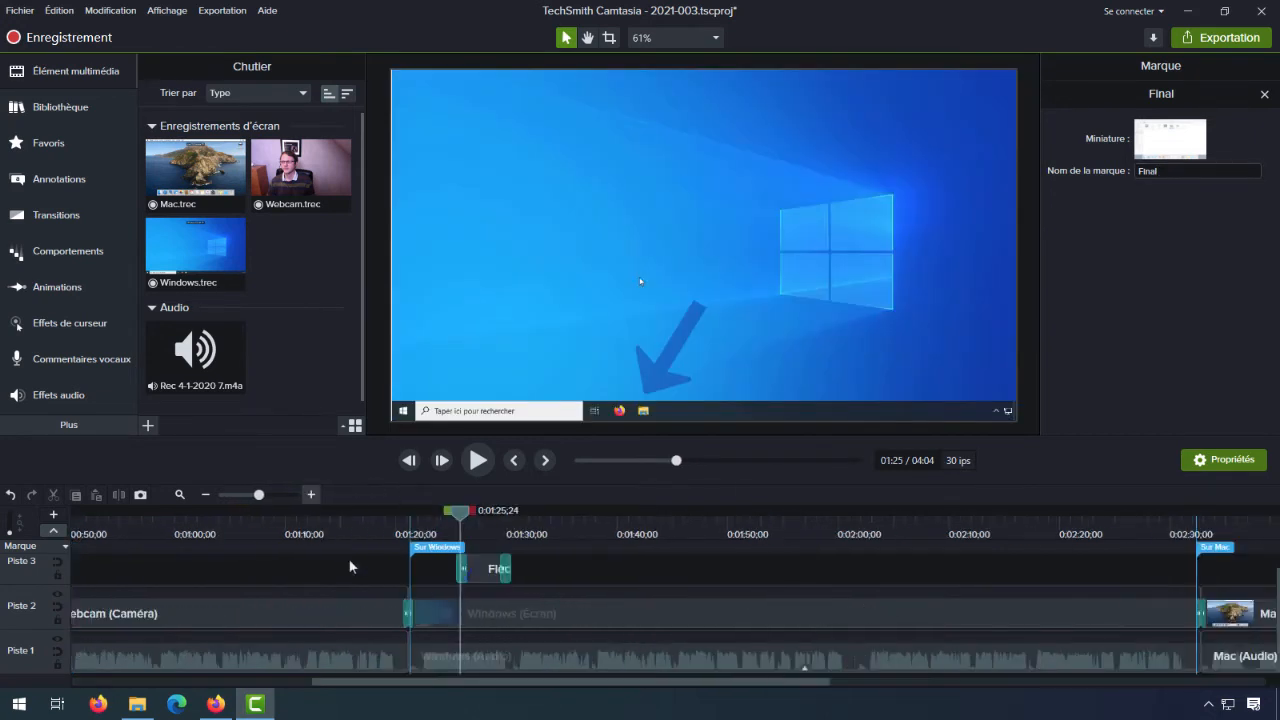
mouse_move(436, 550)
left_mouse_down()
mouse_move(365, 556)
mouse_move(436, 546)
left_mouse_up()
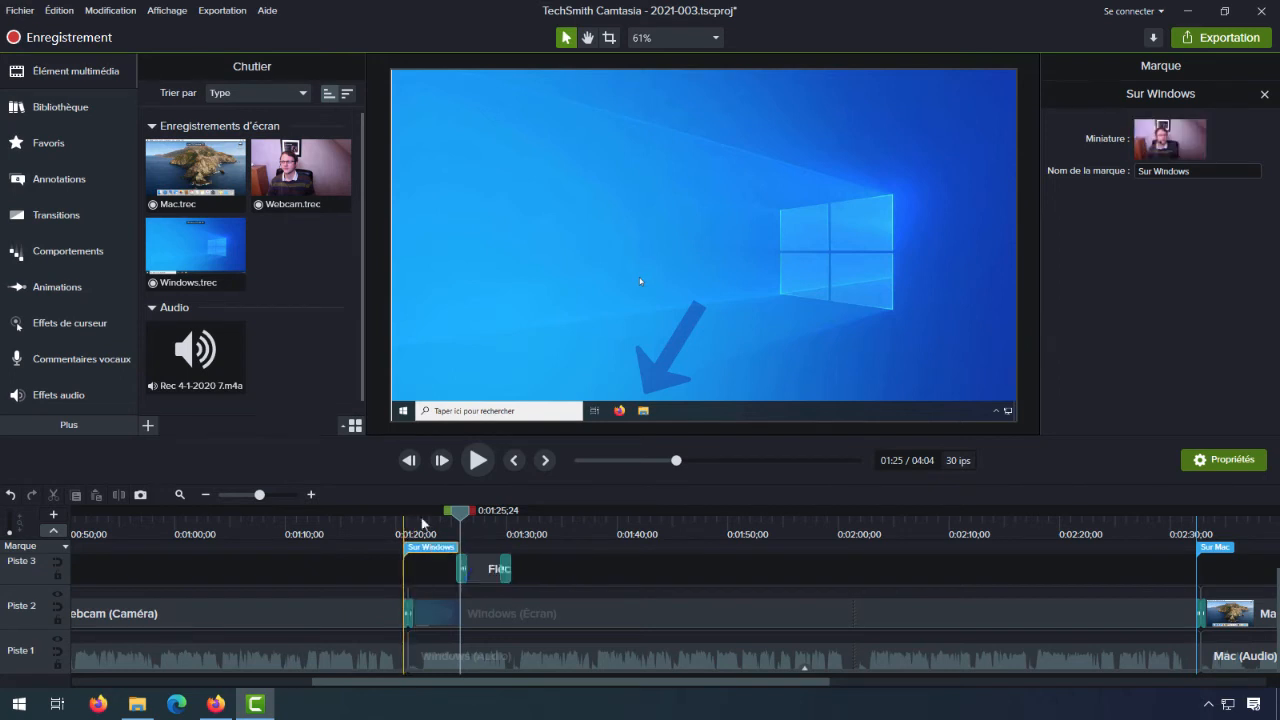
left_click(311, 494)
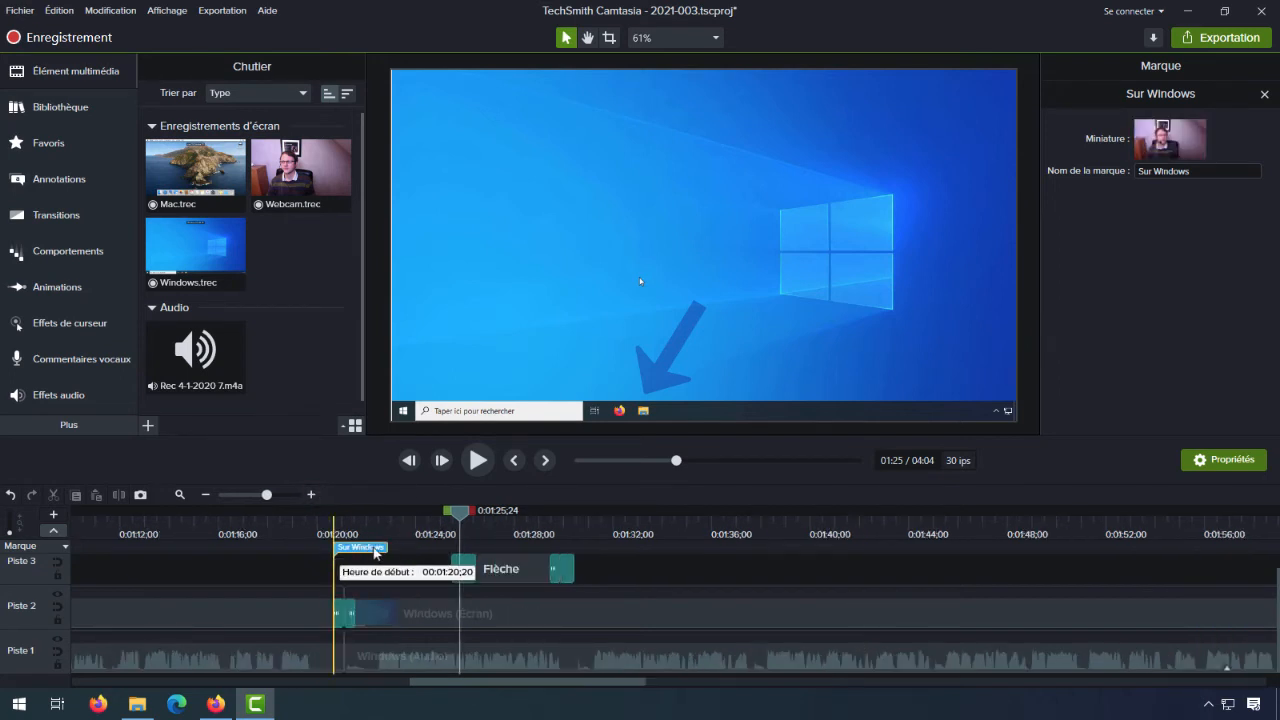
- Fine-tune the Sur Mac and Final markers on the transitions at the start and end of the Mac (Écran) clip
left_click_drag(488, 683, 787, 683)
left_click_drag(589, 553, 598, 553)
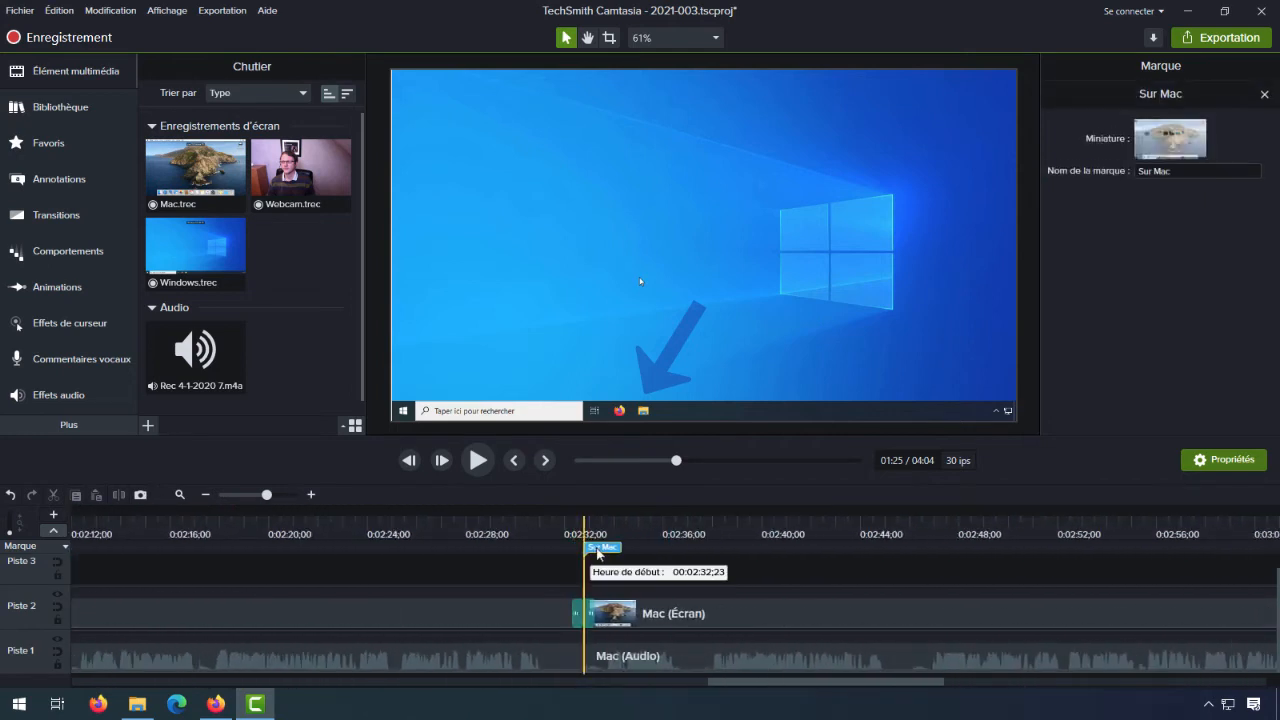
left_click_drag(746, 688, 1068, 686)
left_click_drag(1040, 545, 1043, 546)
- Move the Intro marker slightly earlier, within the opening transition of the first Webcam (Caméra) clip
left_click_drag(1080, 685, 120, 684)
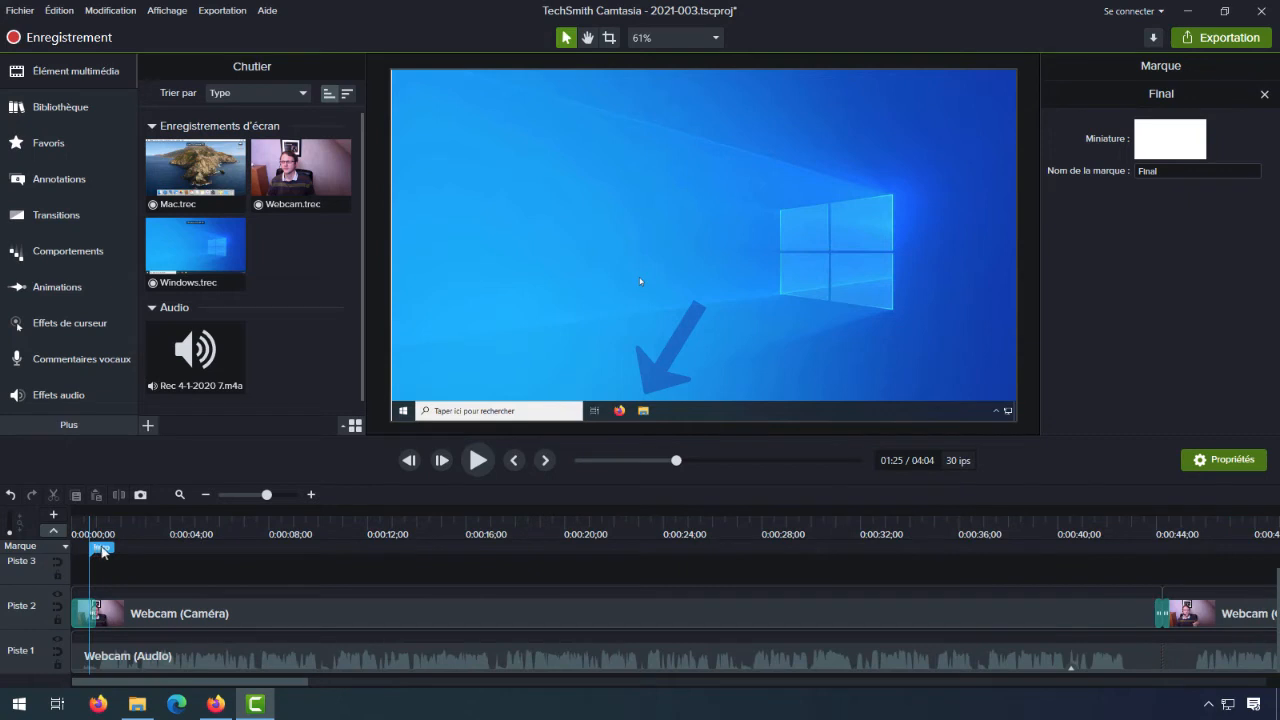
left_click_drag(103, 551, 98, 552)
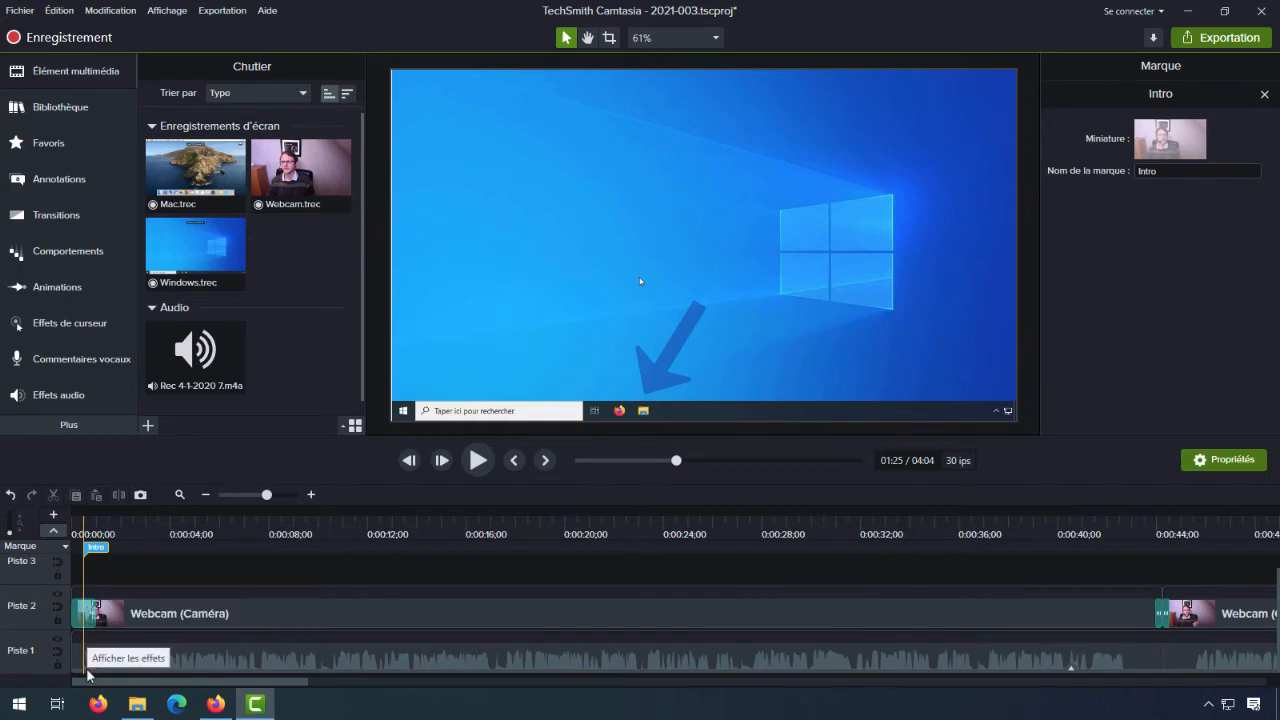
left_click(206, 496)
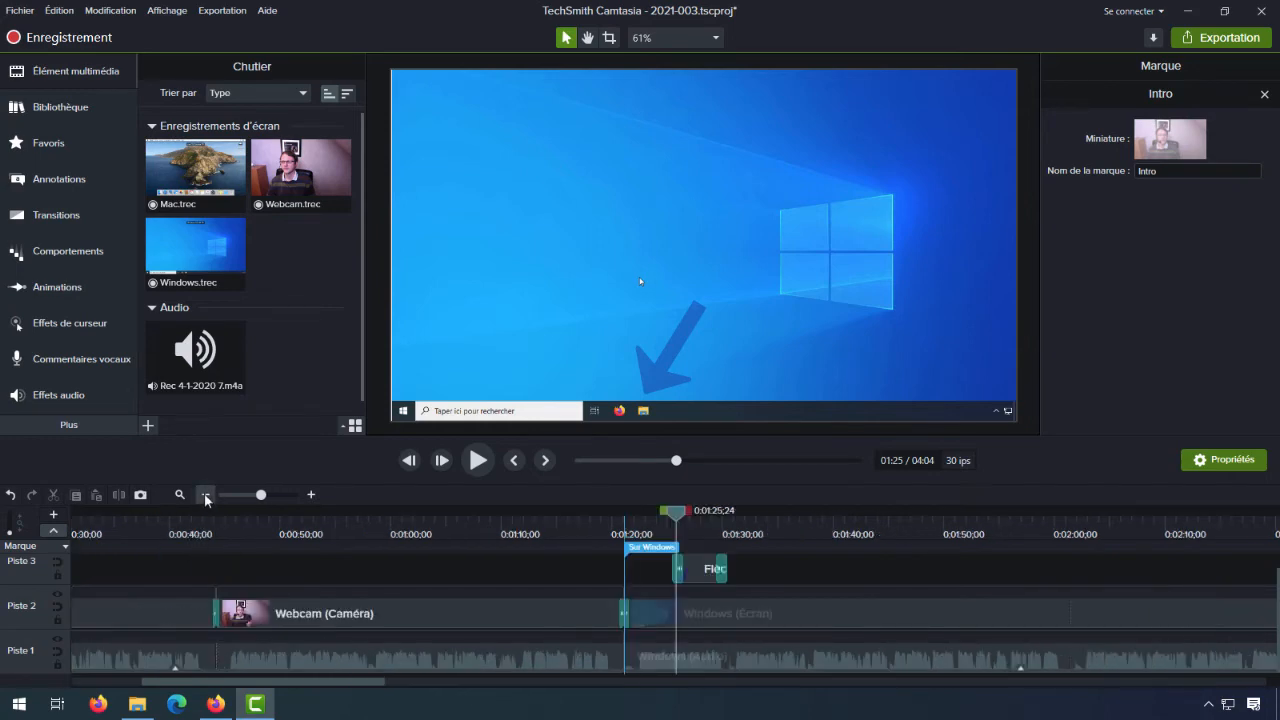
left_click(205, 495)
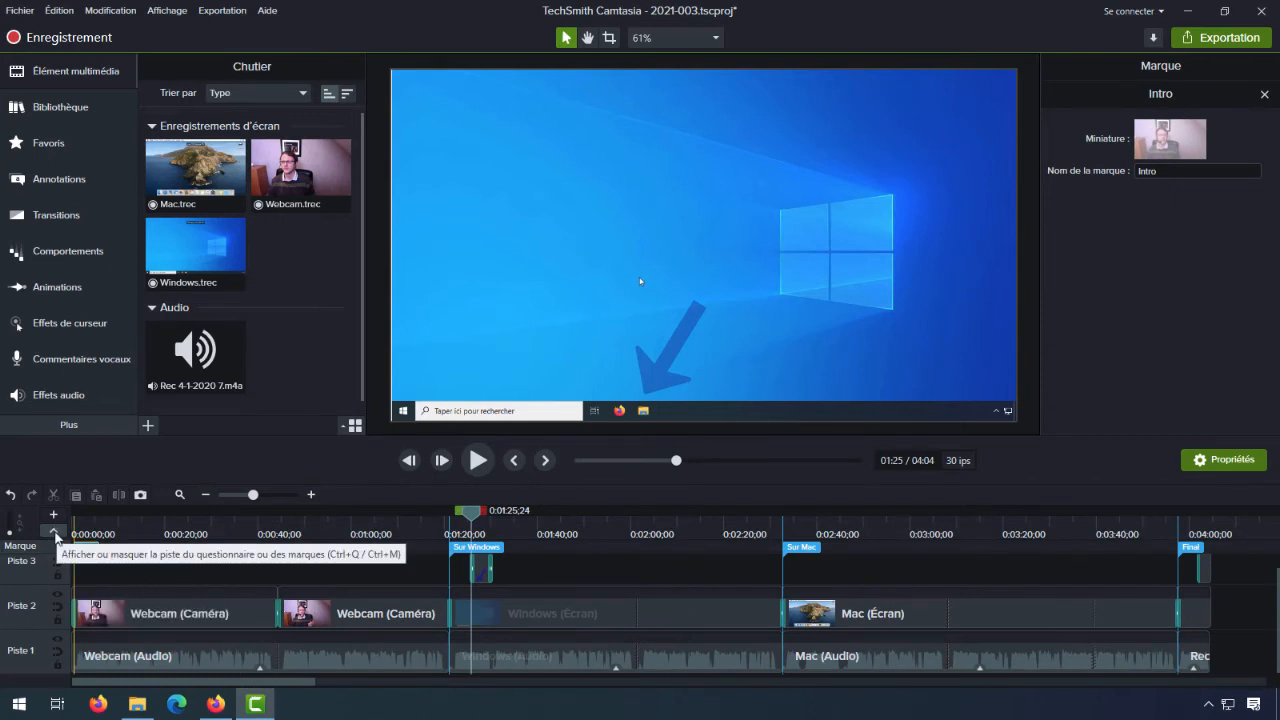
- Hide the marker track and display the quiz and marker track again
left_click(55, 533)
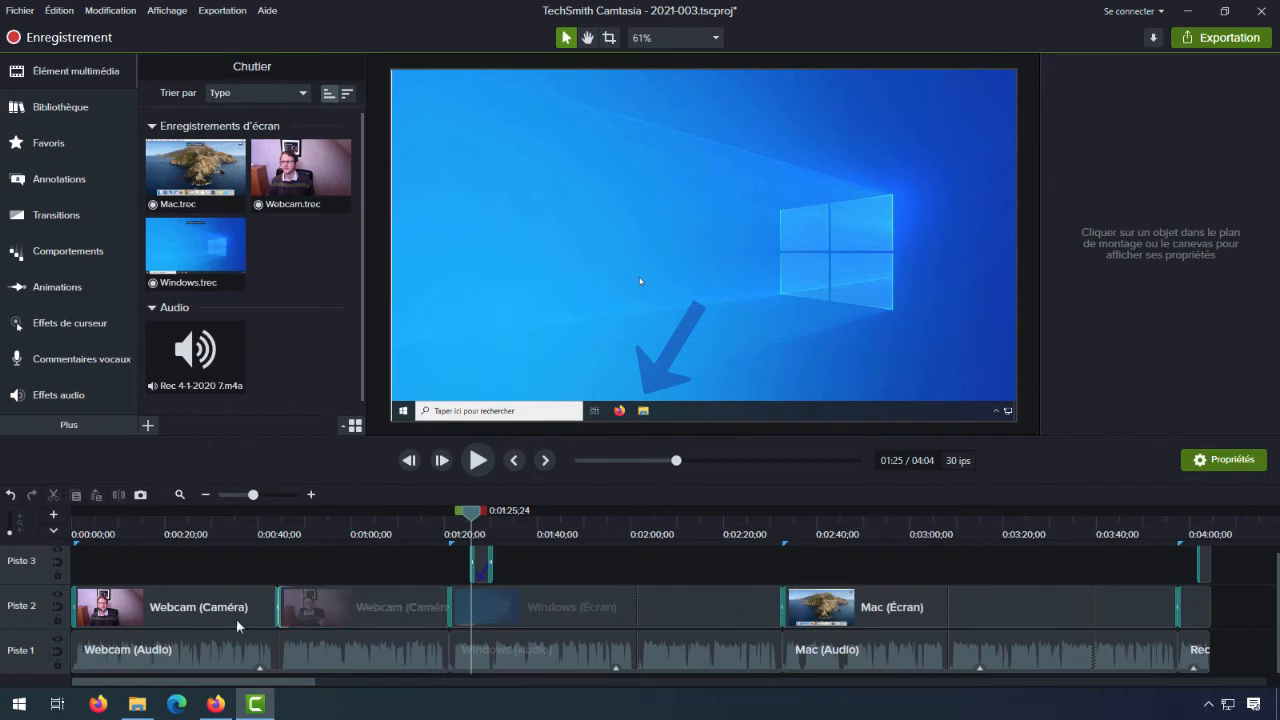
left_click(55, 532)
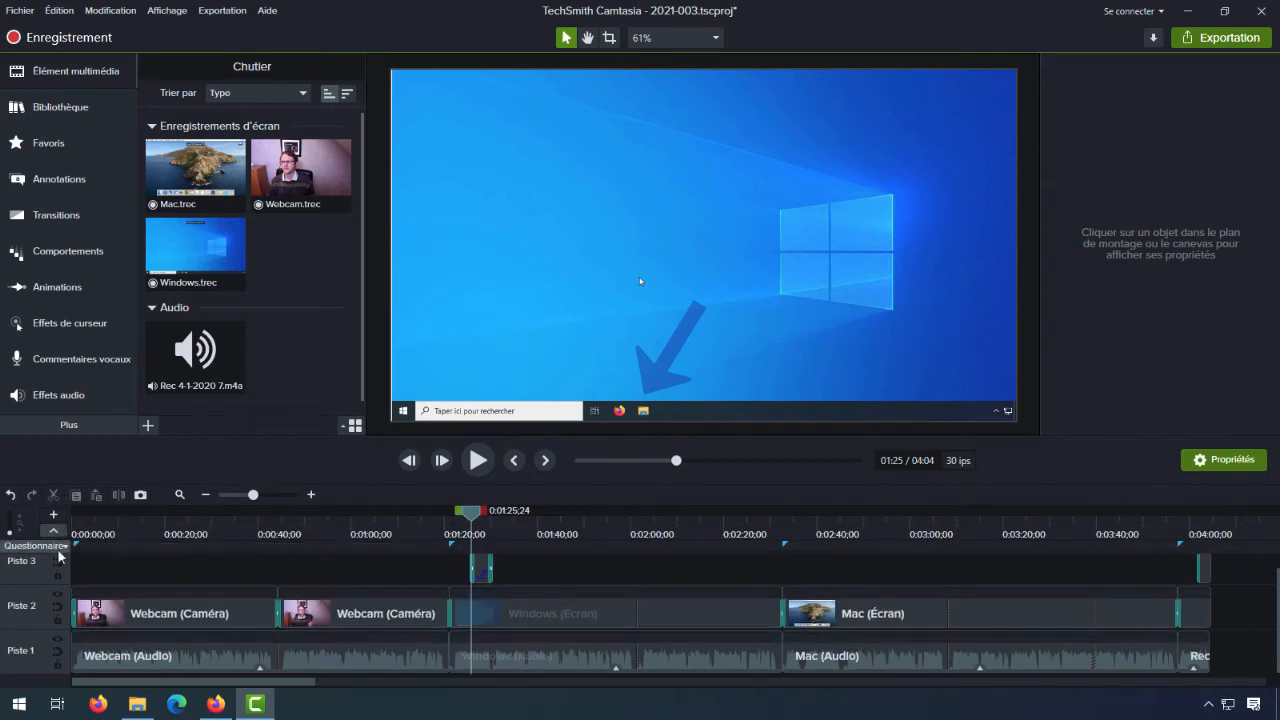
- Switch the timeline's upper track from the quiz view to the marker view
left_click(68, 547)
left_click(68, 563)
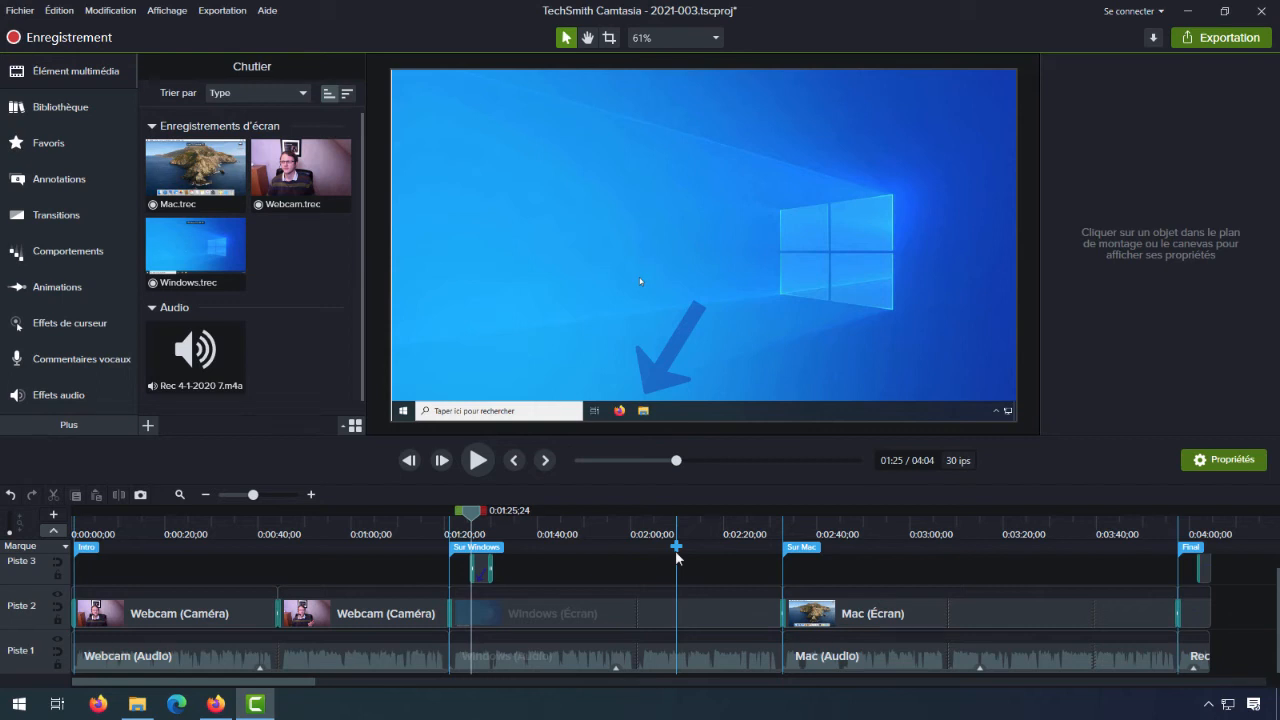
- Start a local file export using the "MP4 avec Smart Player (jusqu'à 720p)" preset and proceed to the file name and folder settings
left_click(220, 12)
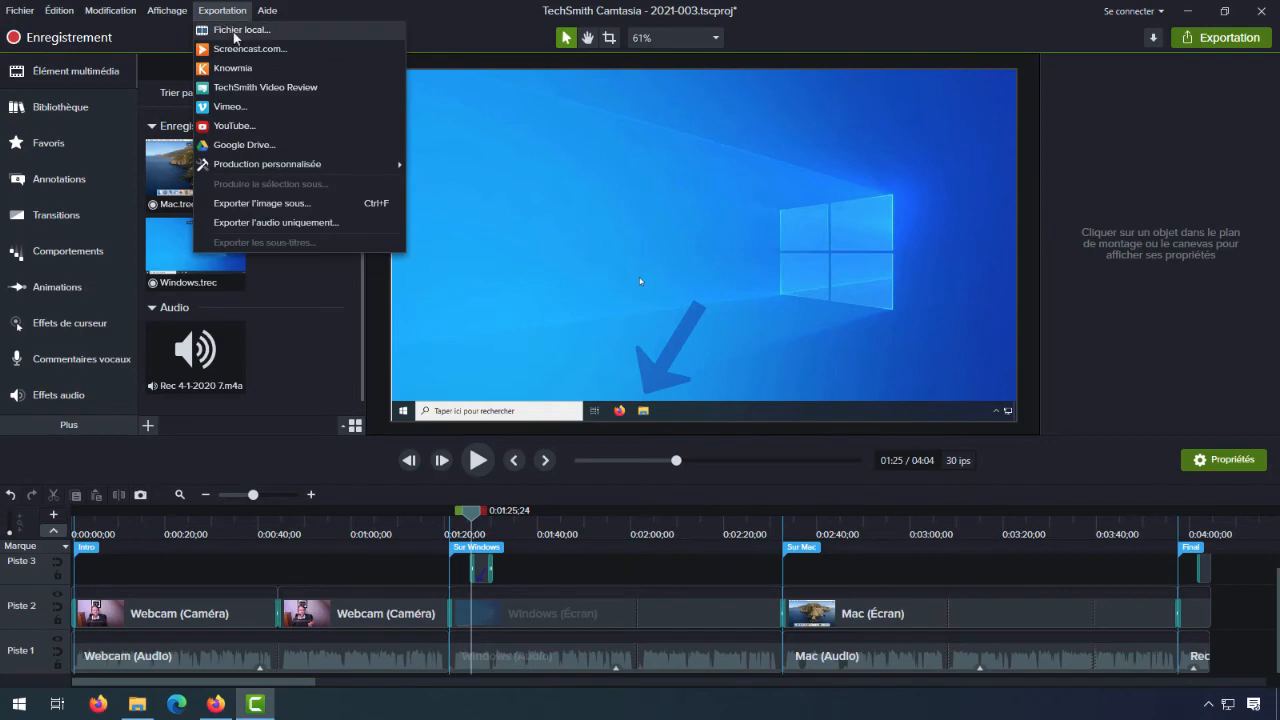
left_click(232, 29)
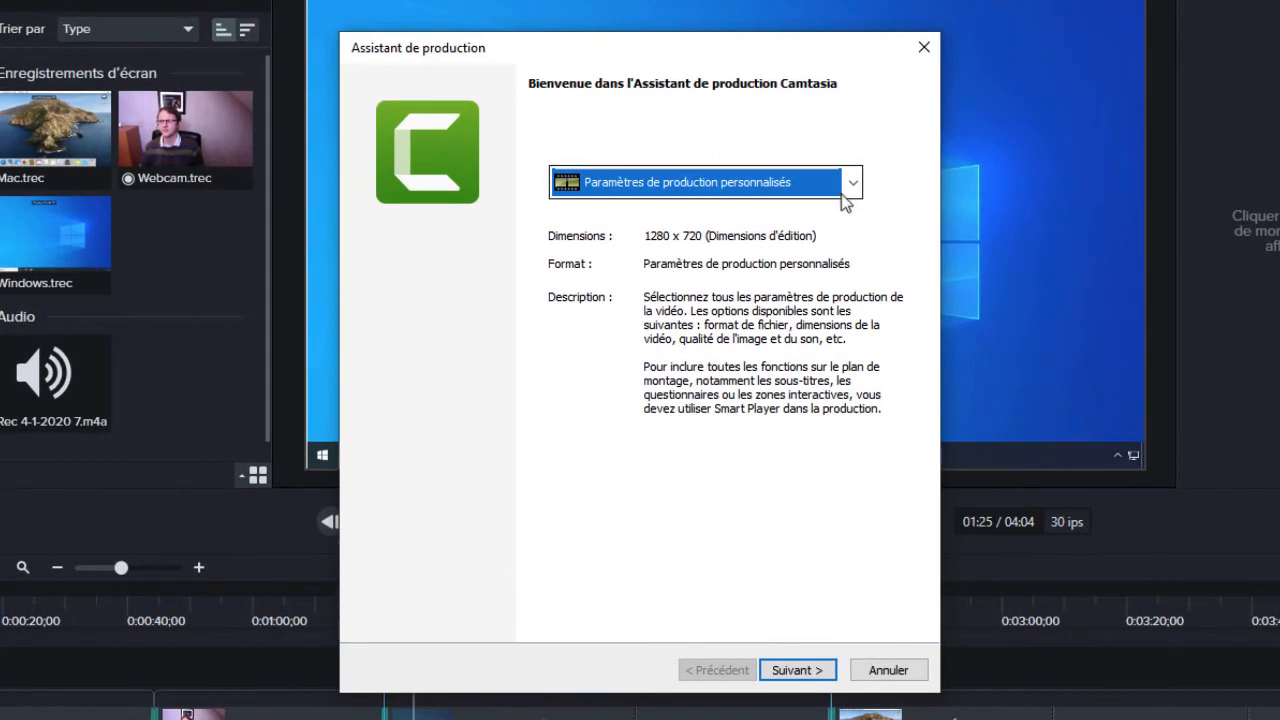
left_click(843, 193)
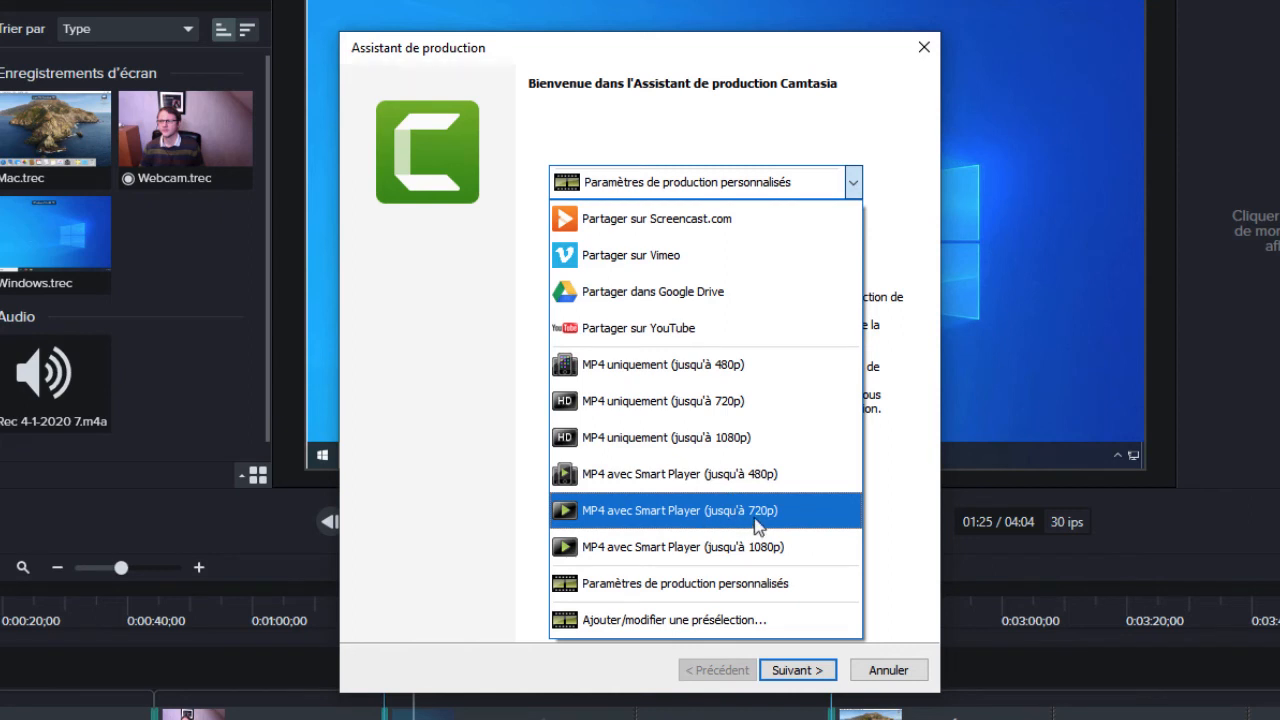
left_click(693, 518)
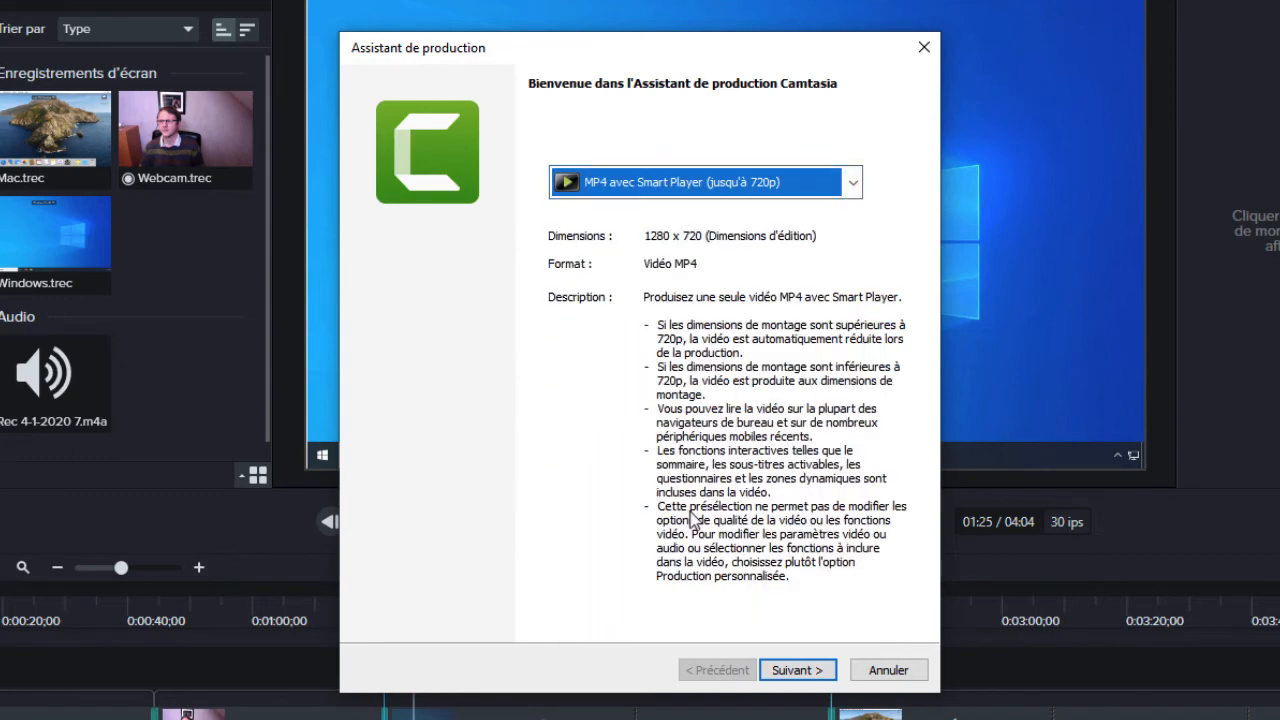
left_click(798, 672)
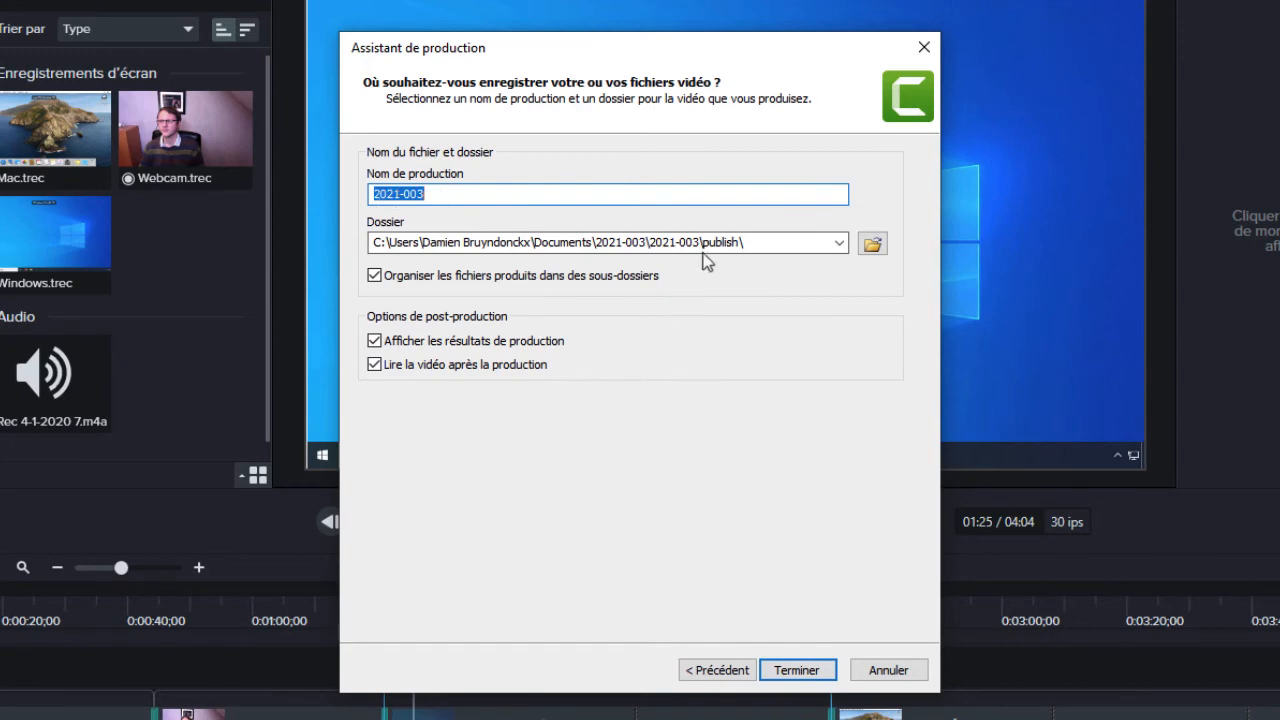
- Set the production destination to the publish folder inside Documents\2021-003, with the file name 2021-003.mp4
left_click(872, 244)
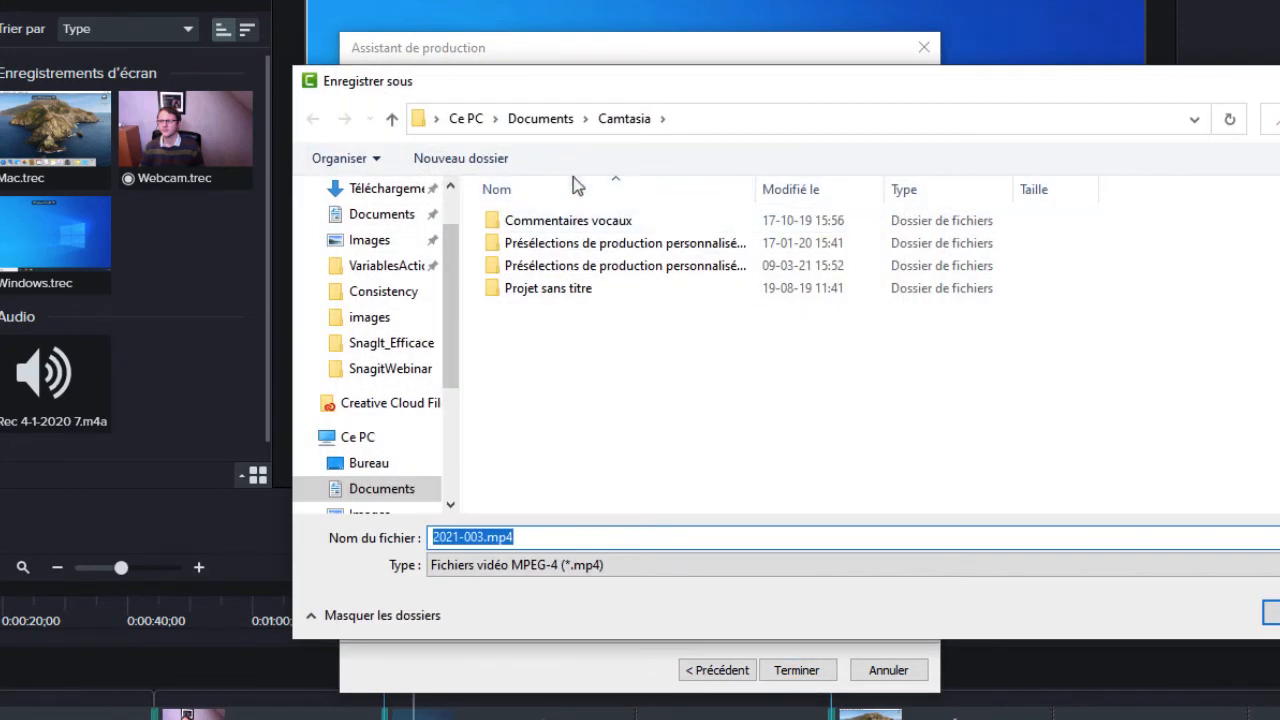
left_click(386, 492)
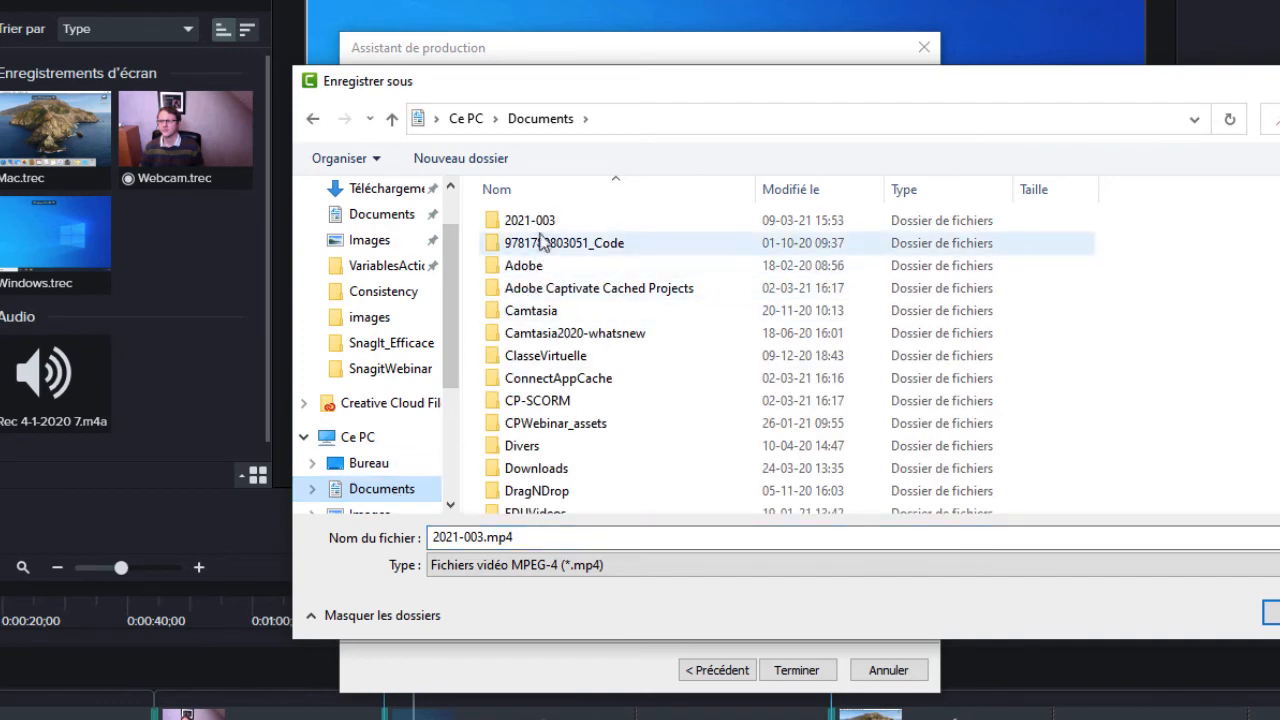
double_click(526, 220)
double_click(529, 222)
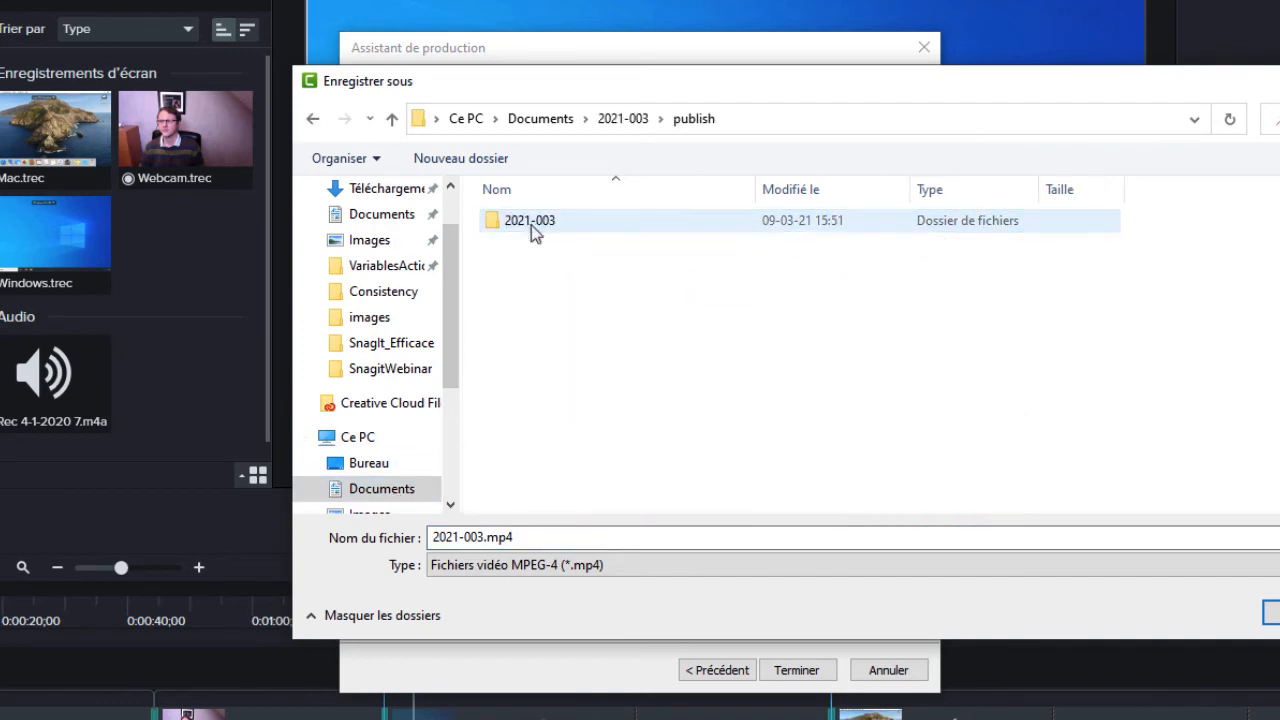
left_click(1272, 612)
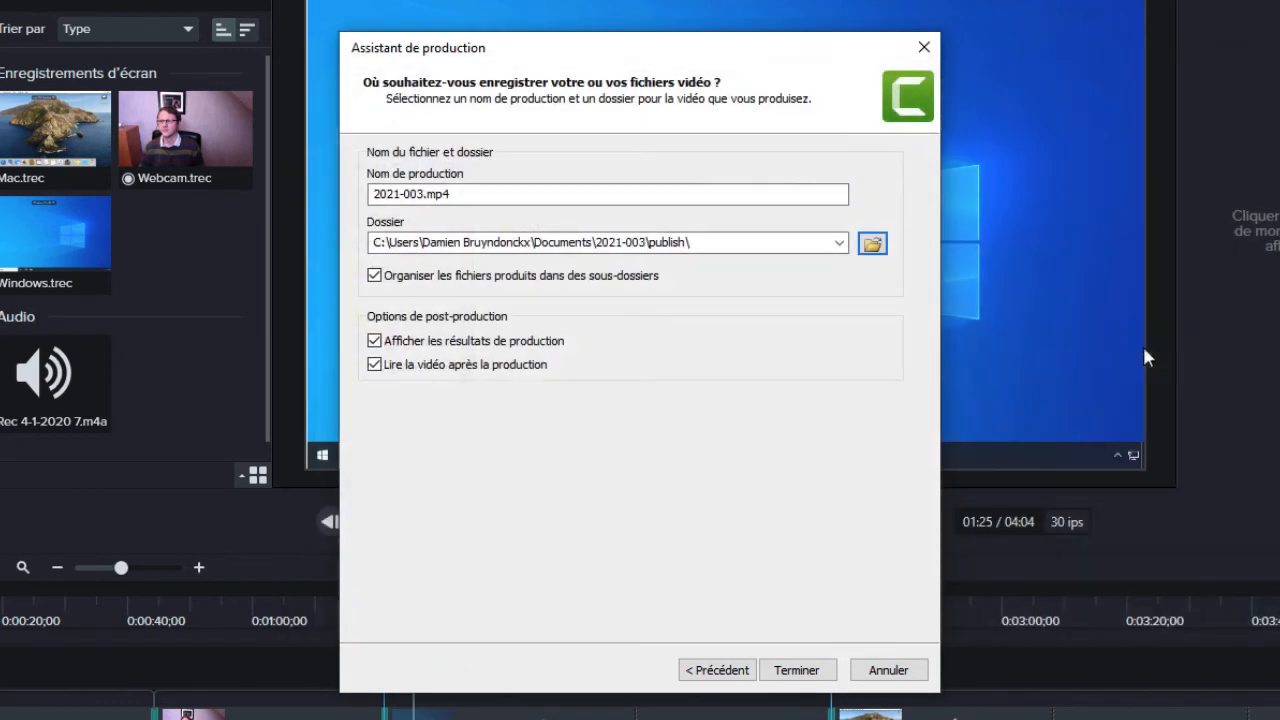
- Disable organizing produced files into subfolders, then produce the video and close the production results
left_click(378, 279)
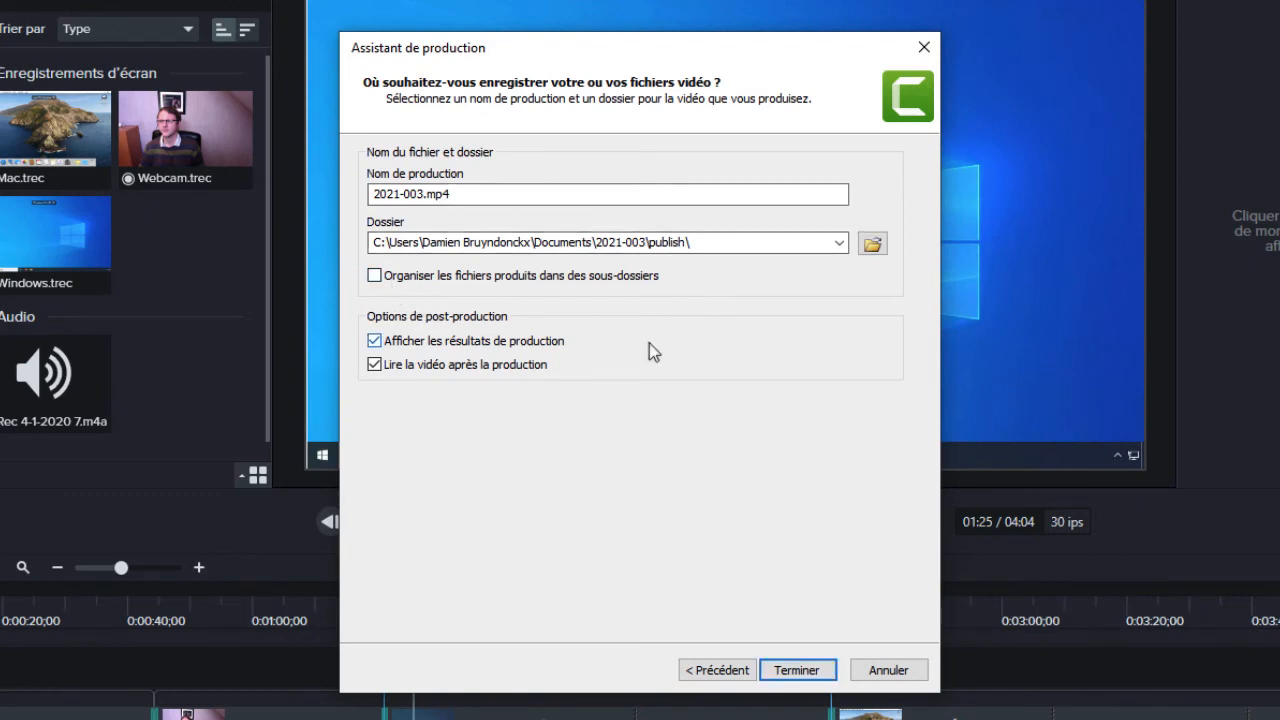
left_click(795, 672)
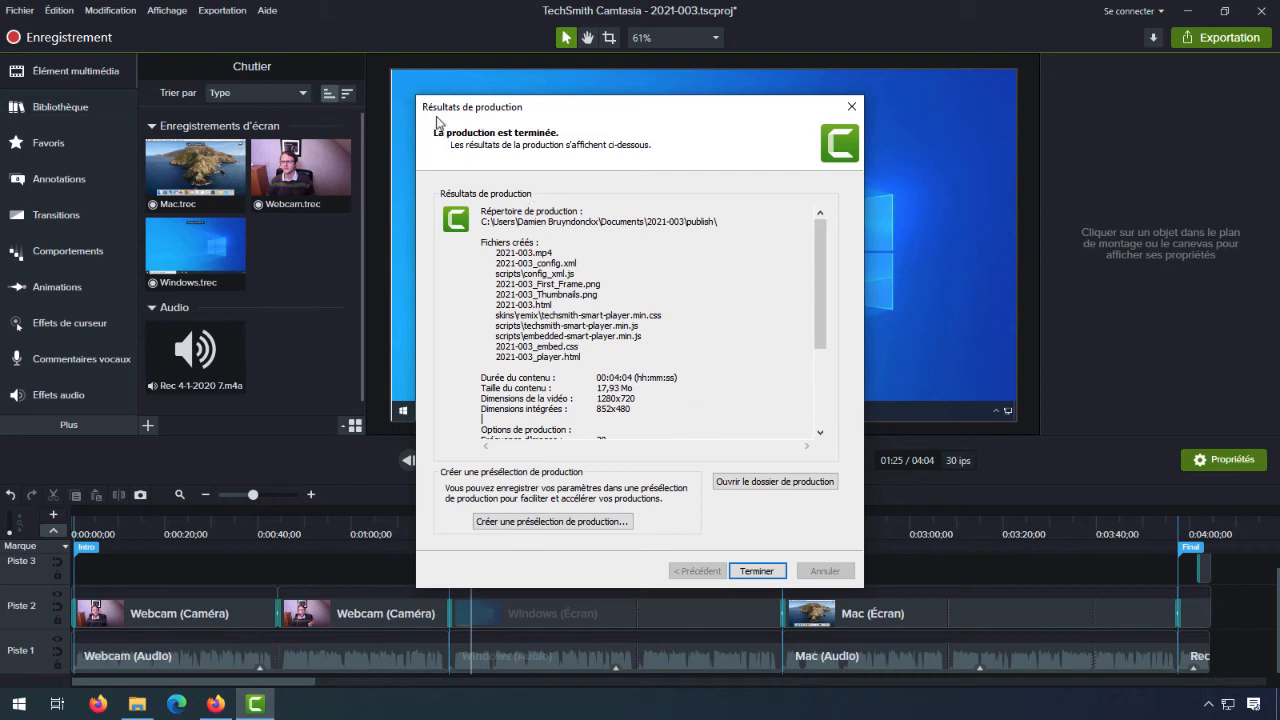
left_click(752, 572)
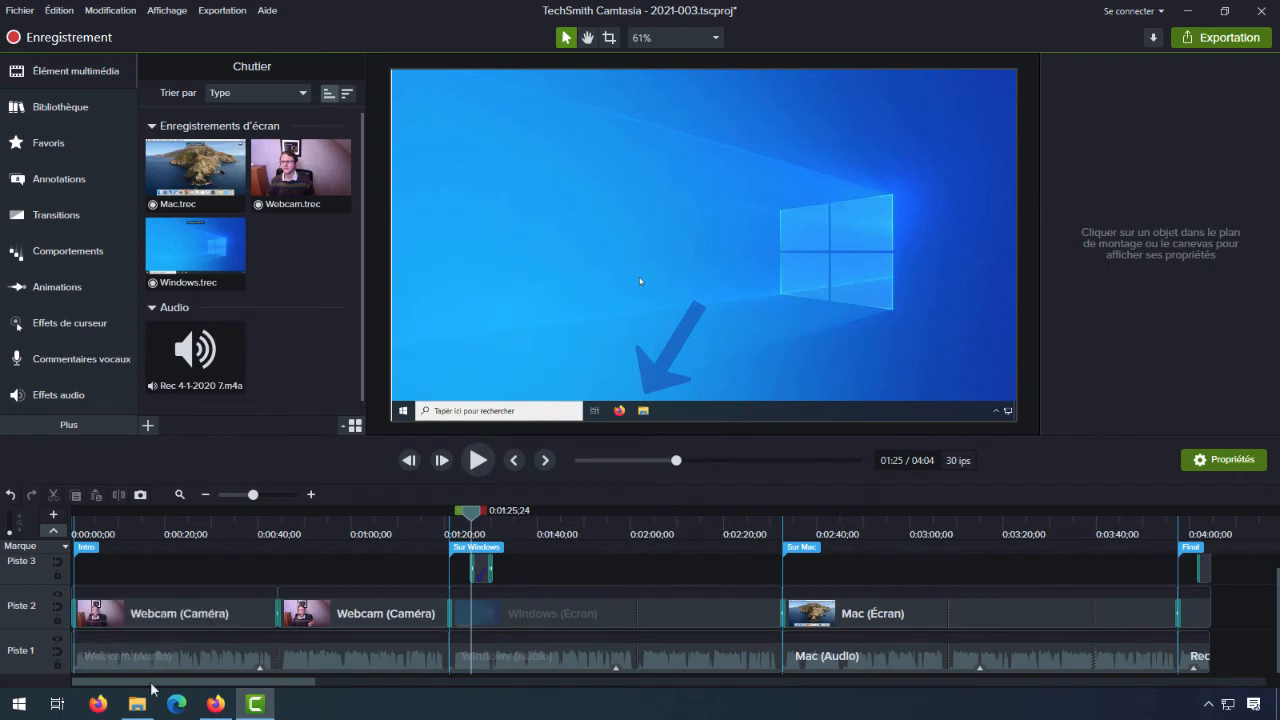
- Switch to File Explorer and examine the files produced in the publish folder, including the contents of the scripts folder
left_click(137, 704)
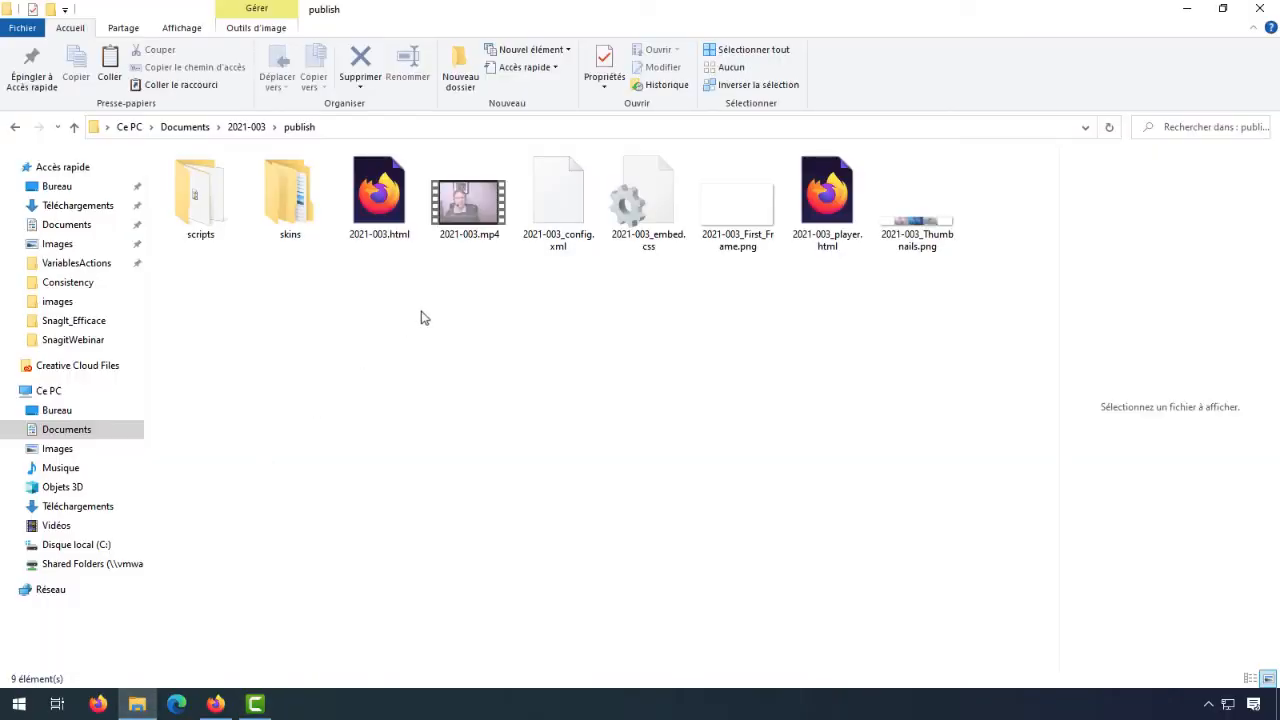
left_click(478, 237)
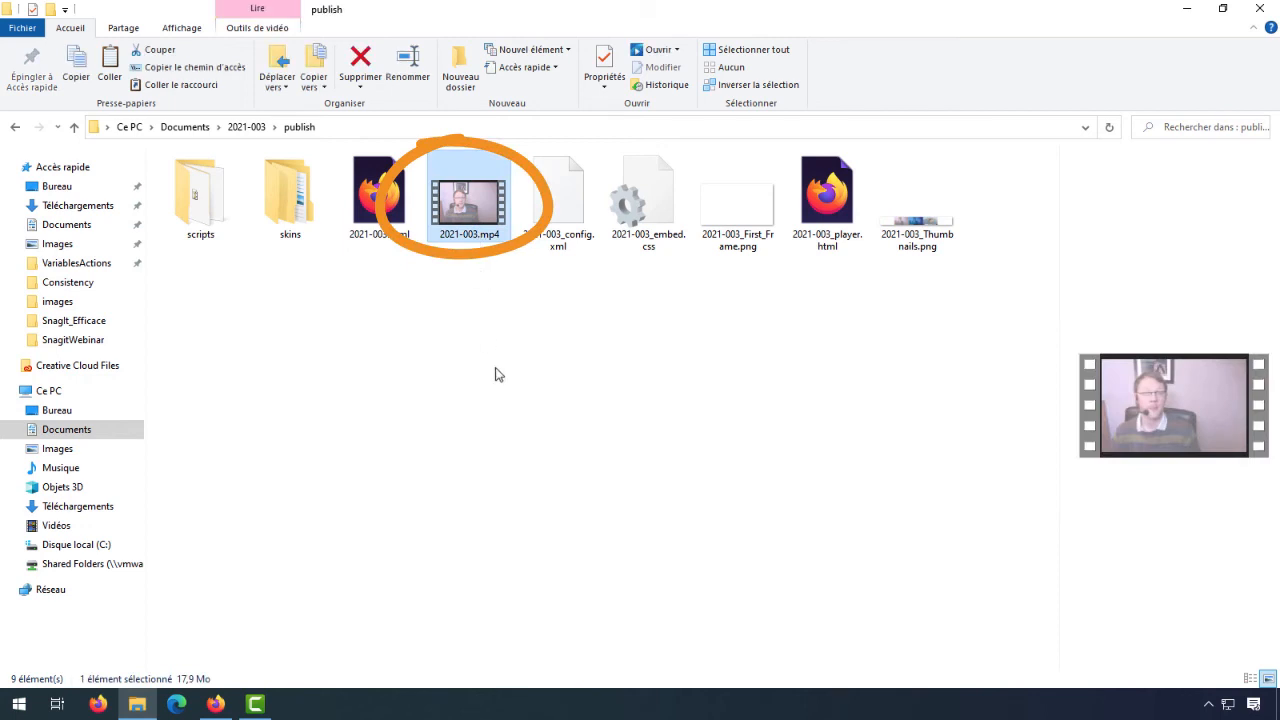
left_click(400, 238)
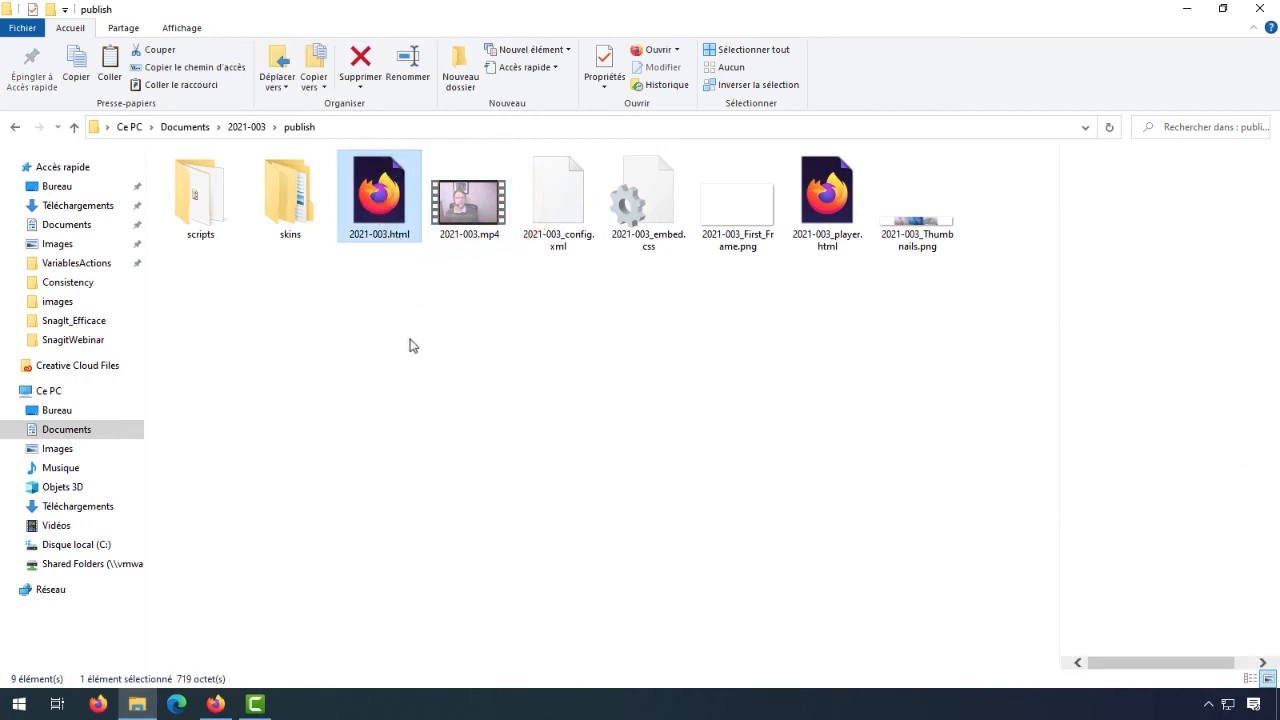
left_click(657, 246)
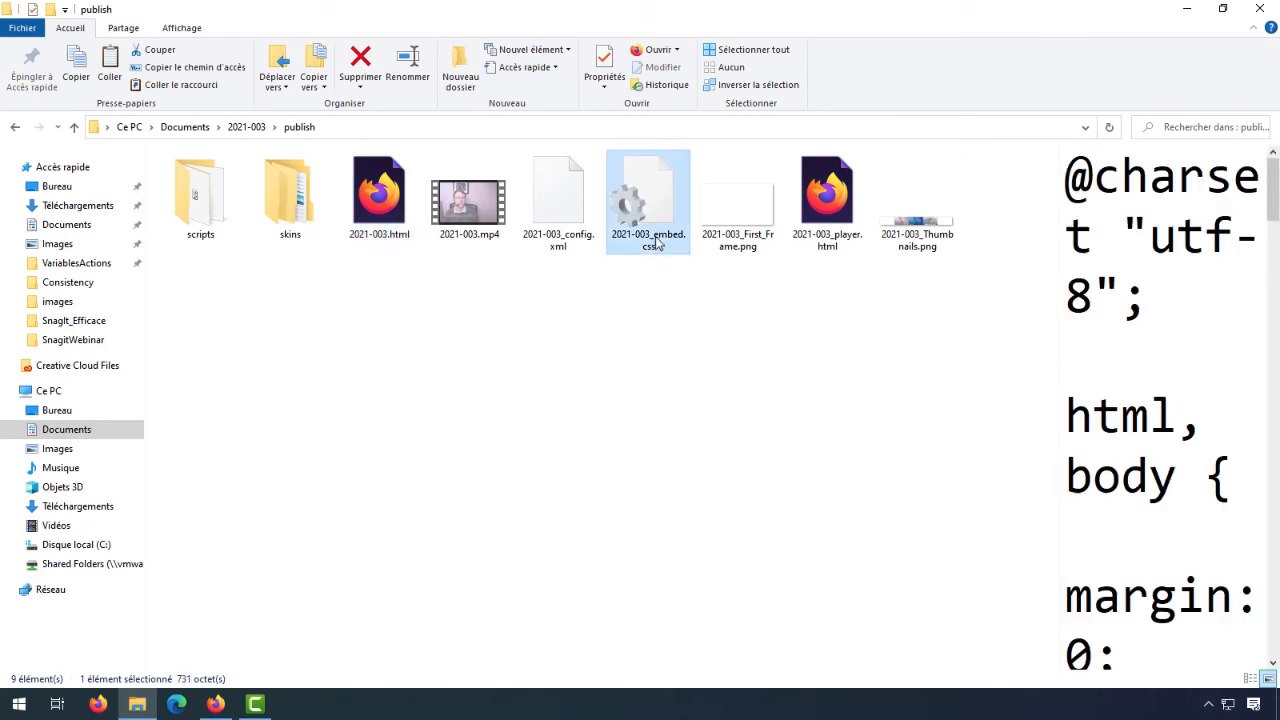
left_click(935, 250)
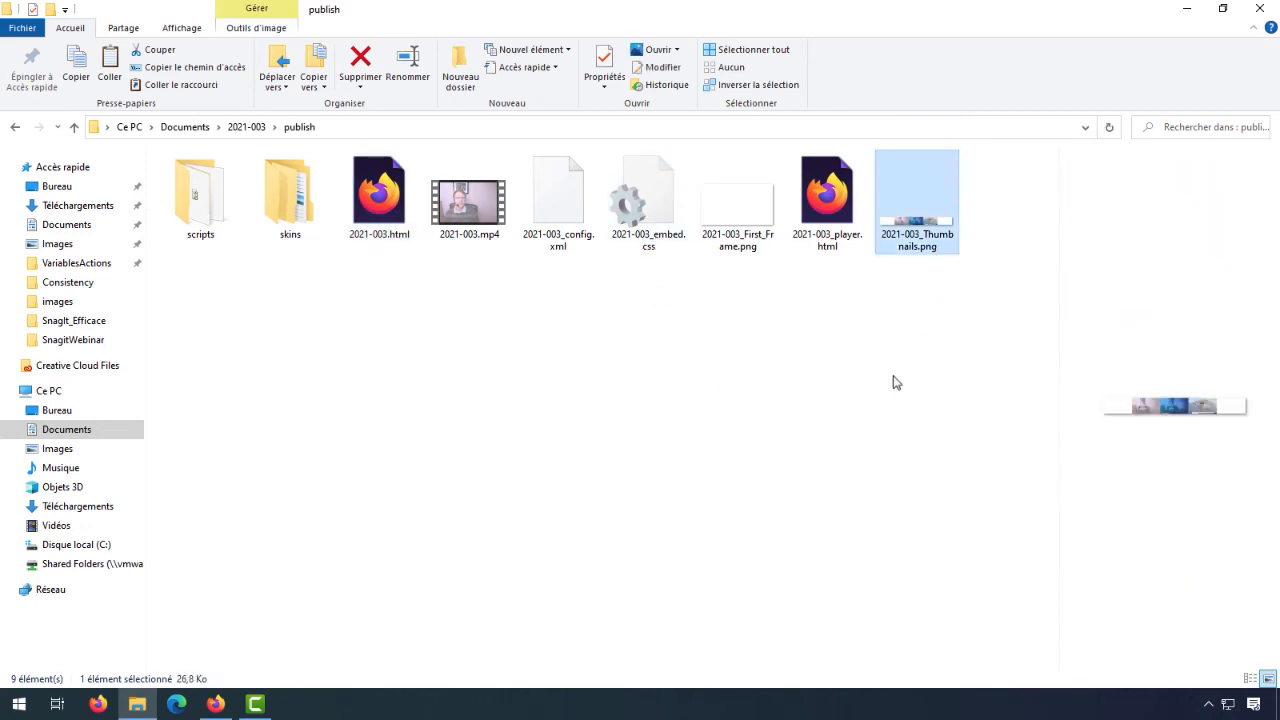
double_click(209, 190)
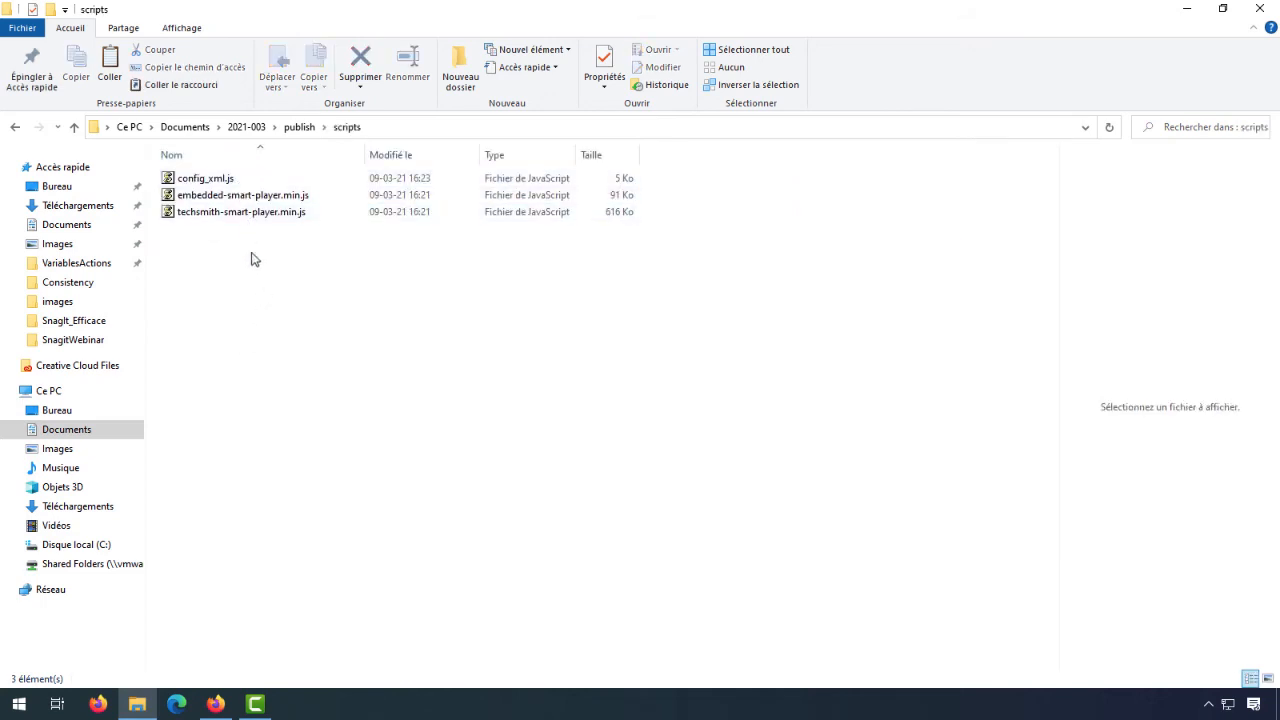
left_click(299, 127)
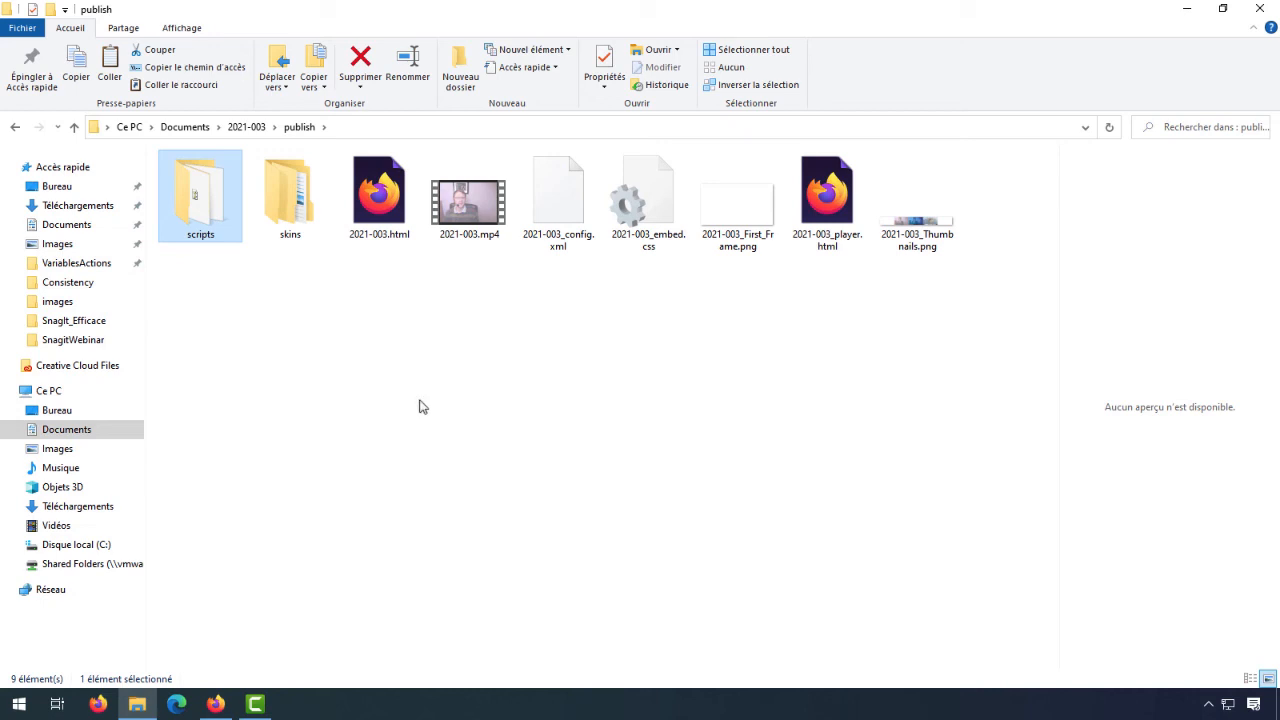
- Open 2021-003.html in the browser, play the video and test pausing and resuming it
left_click(384, 224)
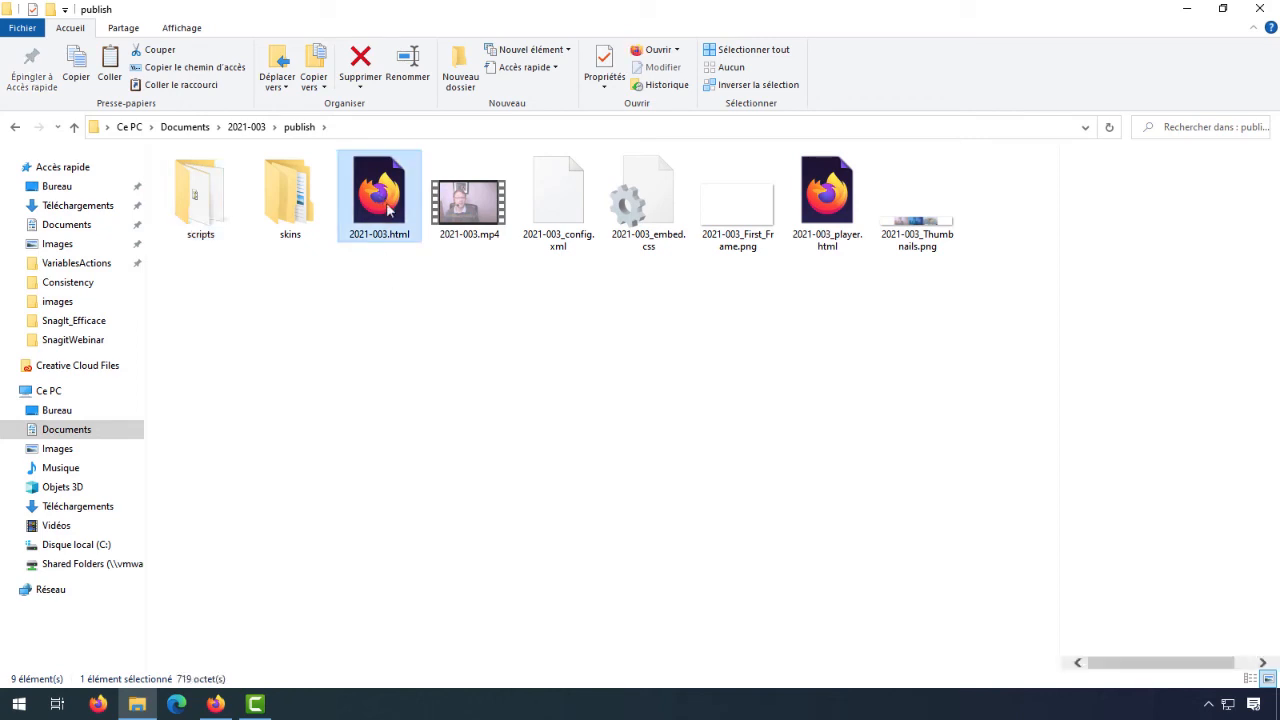
double_click(388, 200)
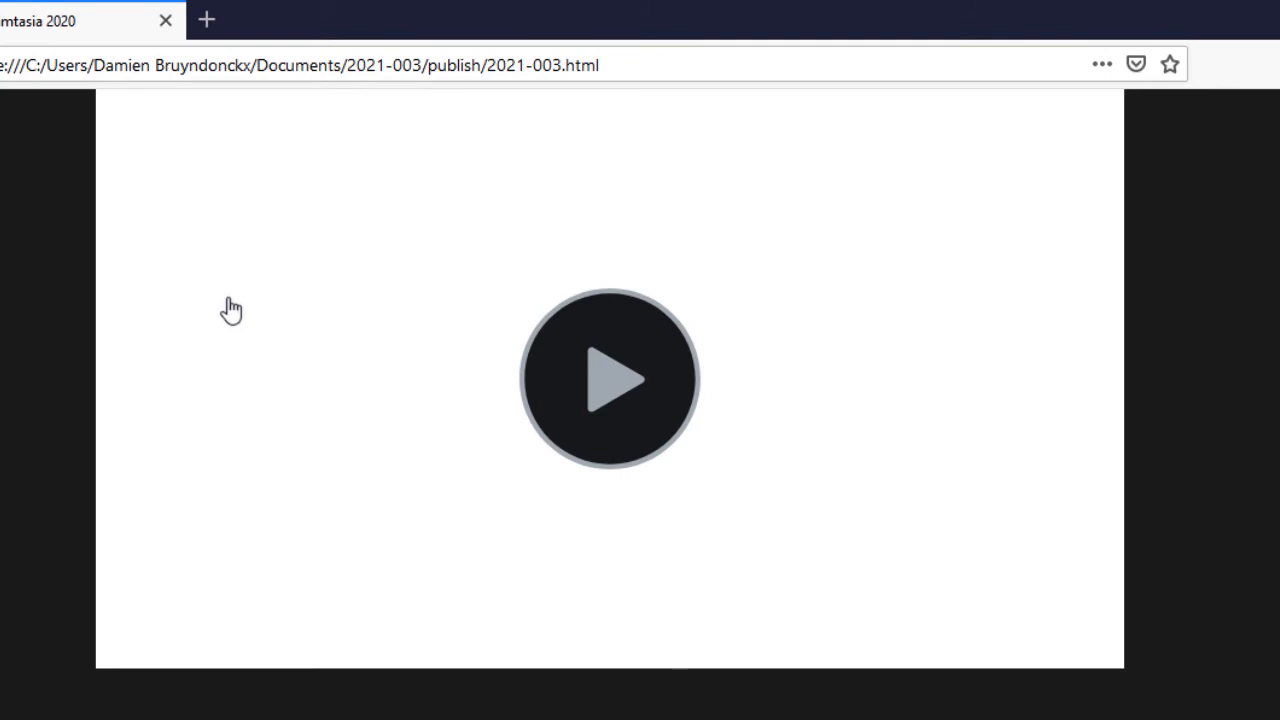
left_click(604, 392)
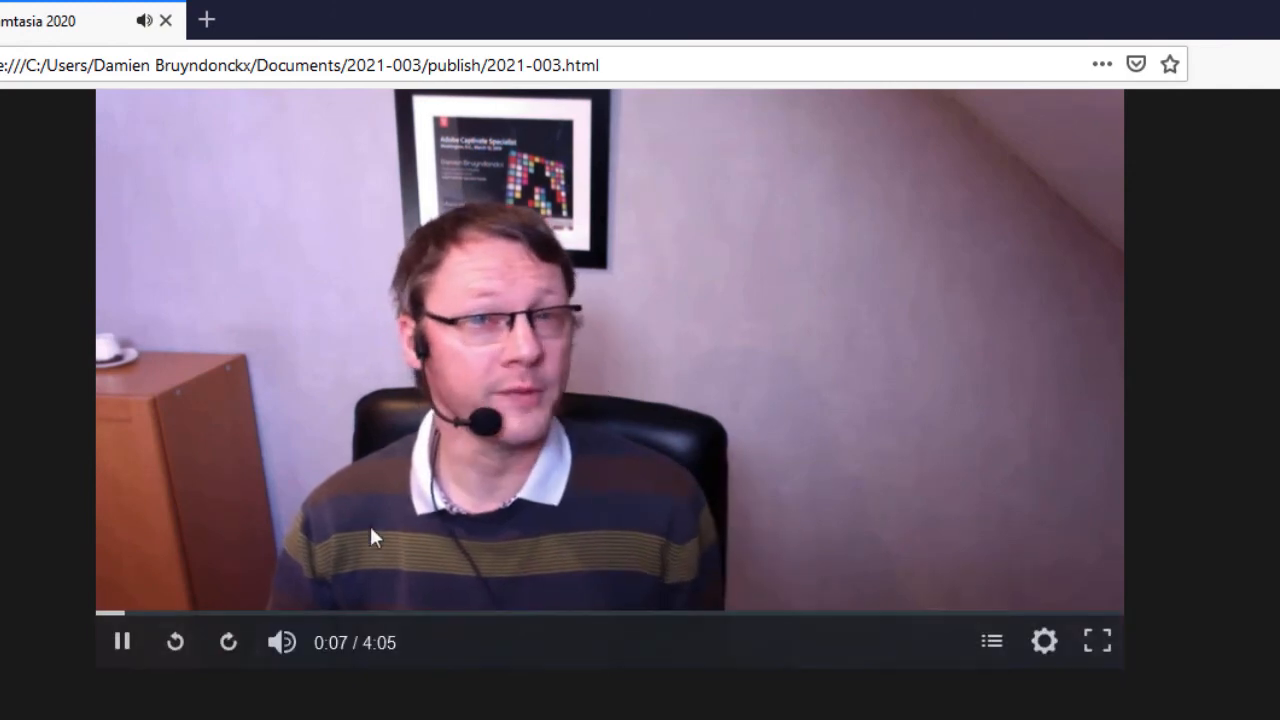
left_click(124, 650)
left_click(121, 648)
mouse_move(285, 647)
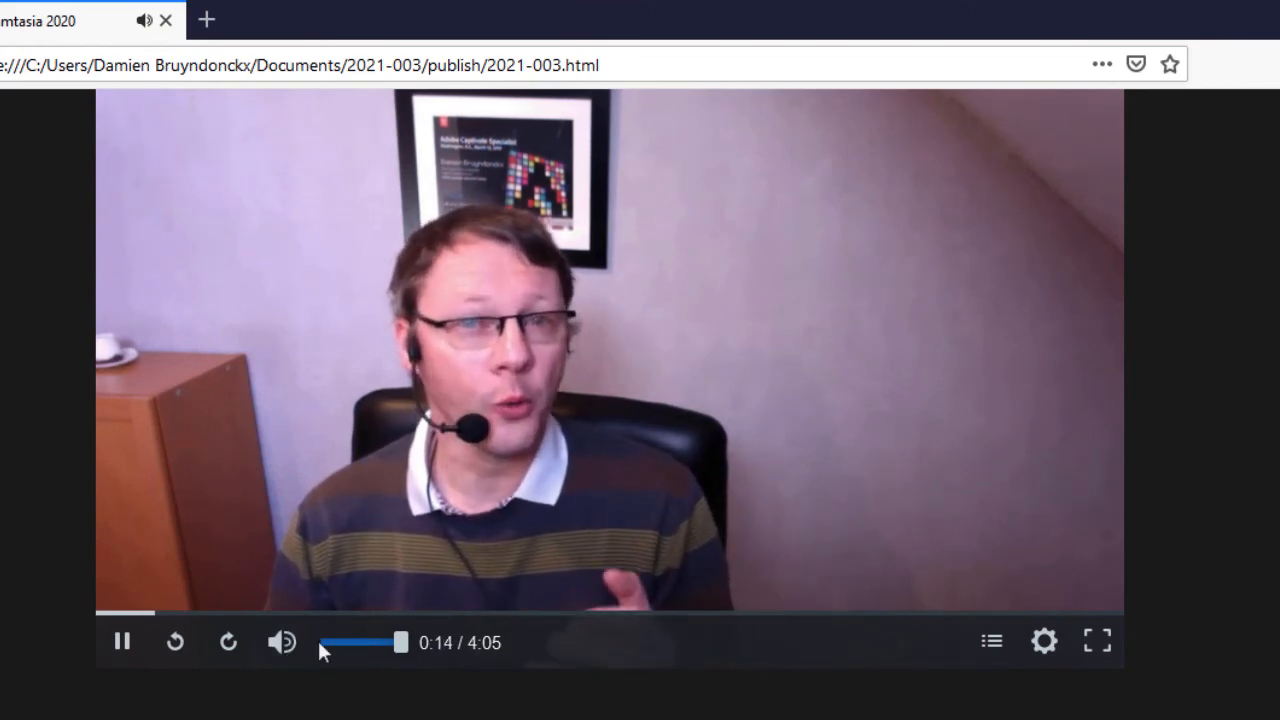
- Display the player's table of contents and jump to the Sur Mac, Sur Windows and Intro sections in turn
left_click(992, 648)
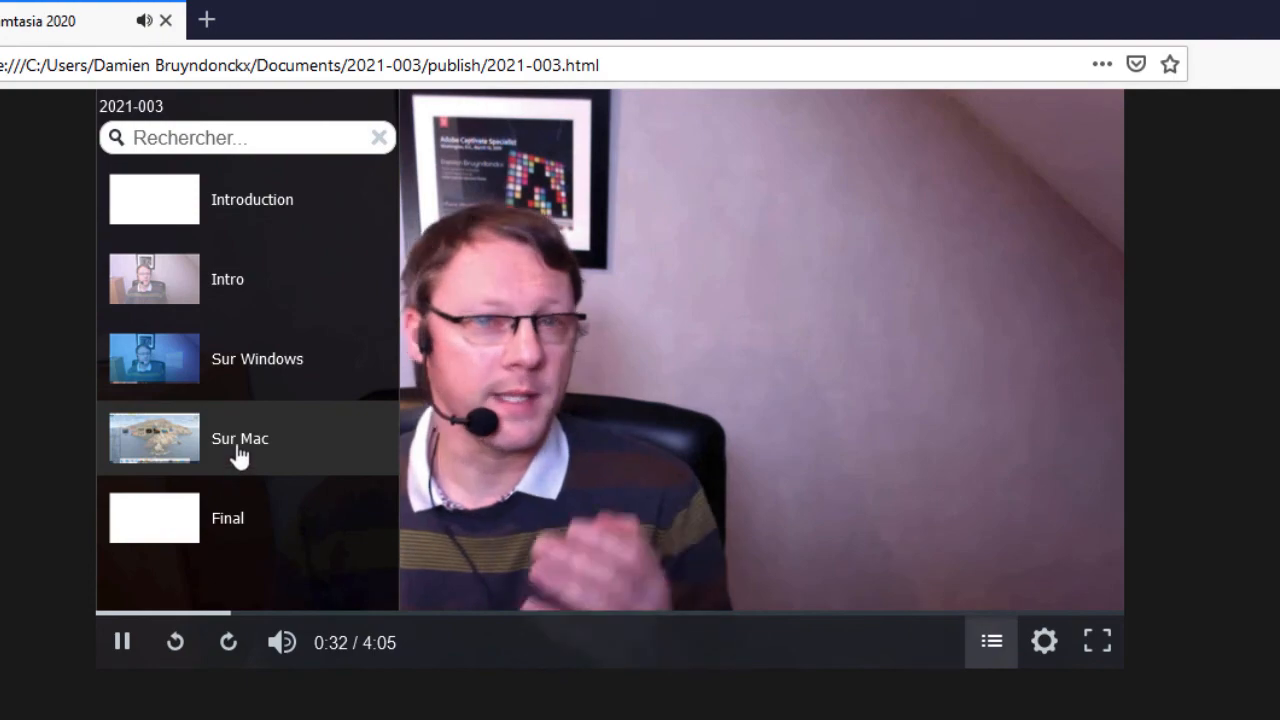
left_click(238, 452)
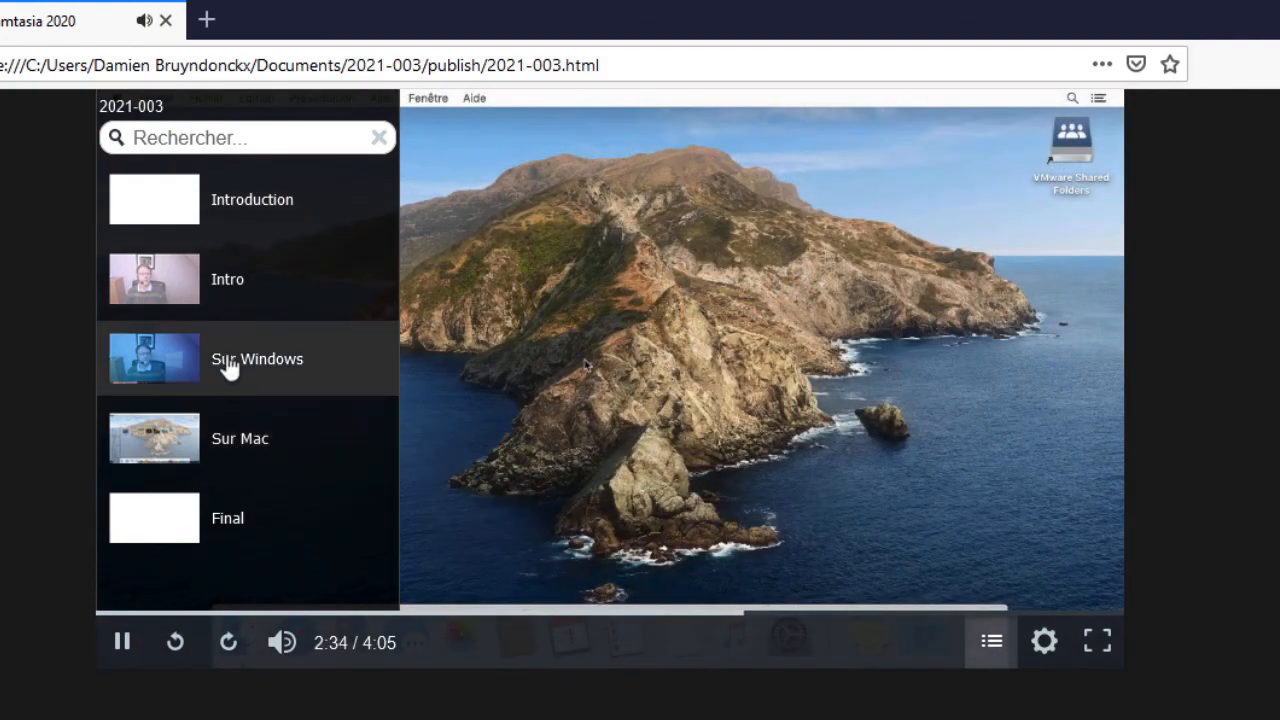
left_click(228, 365)
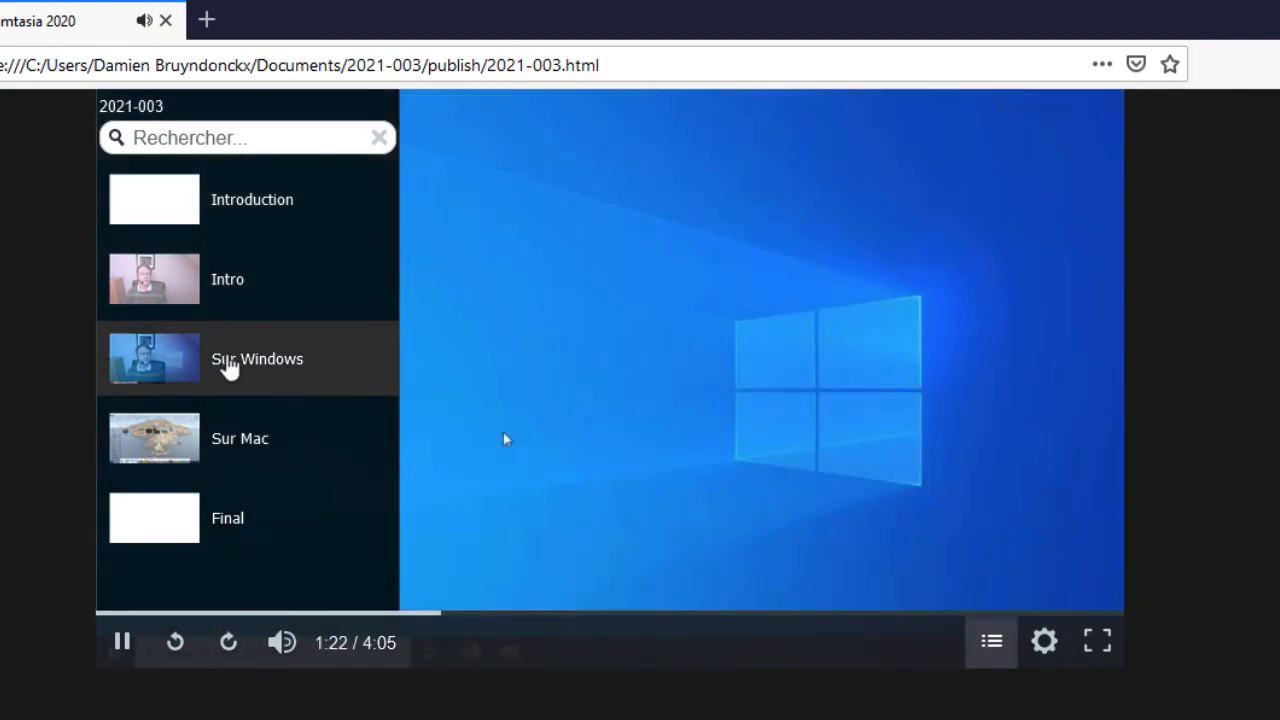
left_click(234, 288)
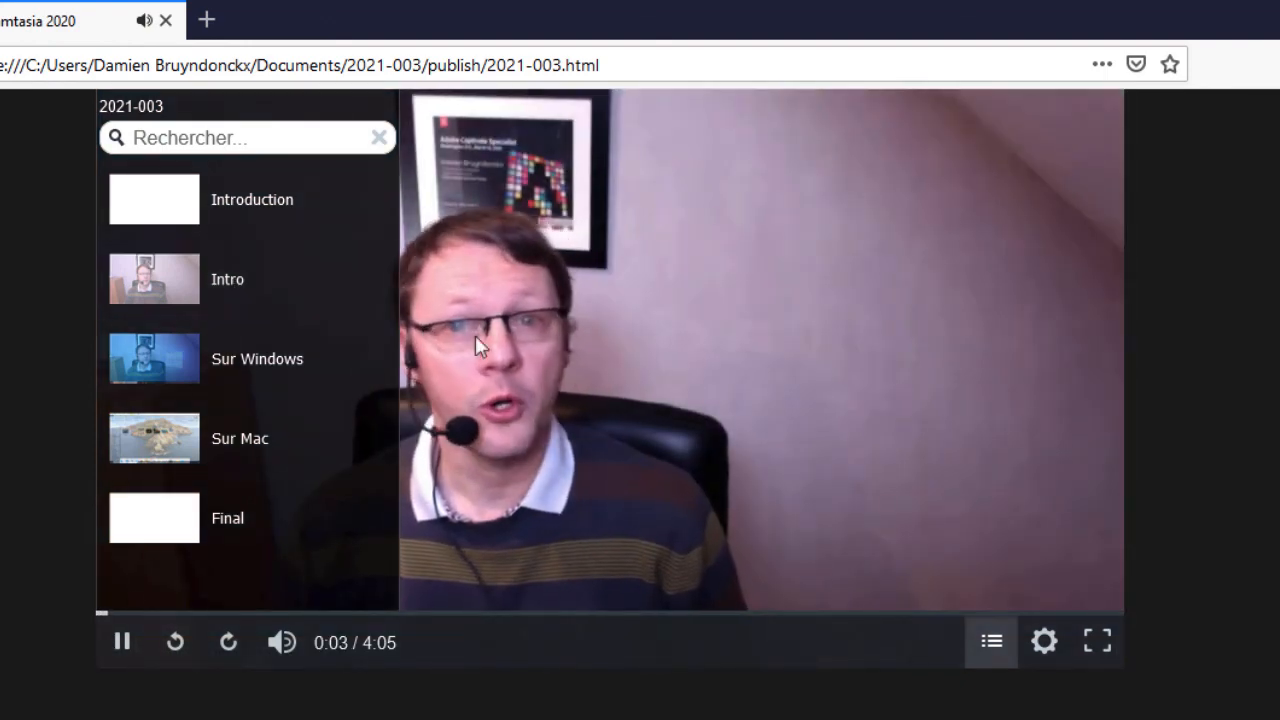
- Pause the video in the browser and switch back to Camtasia
left_click(544, 347)
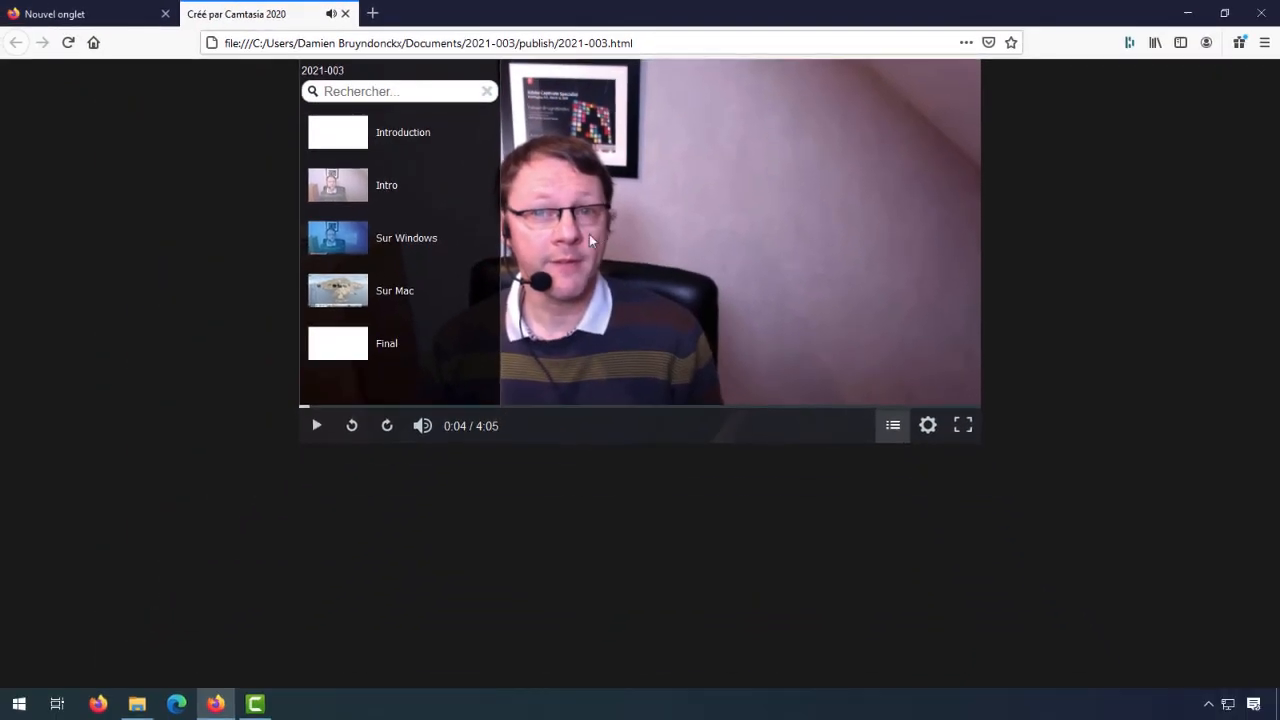
left_click(257, 704)
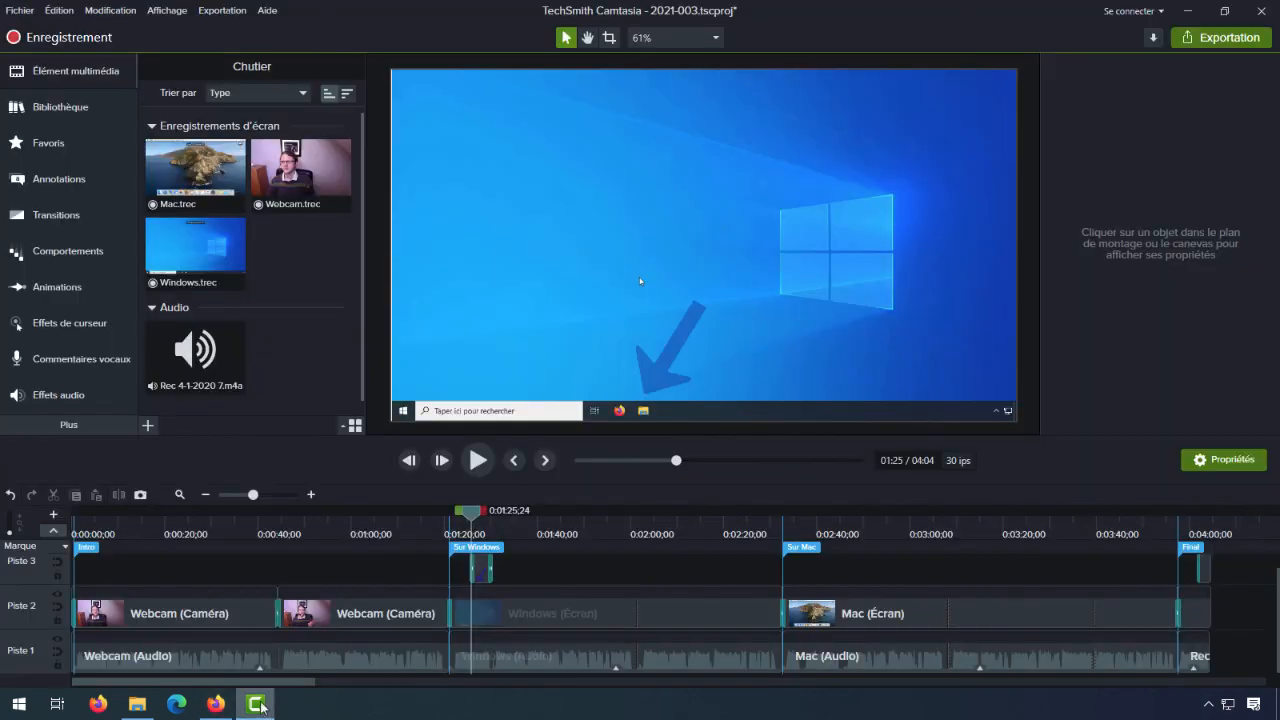